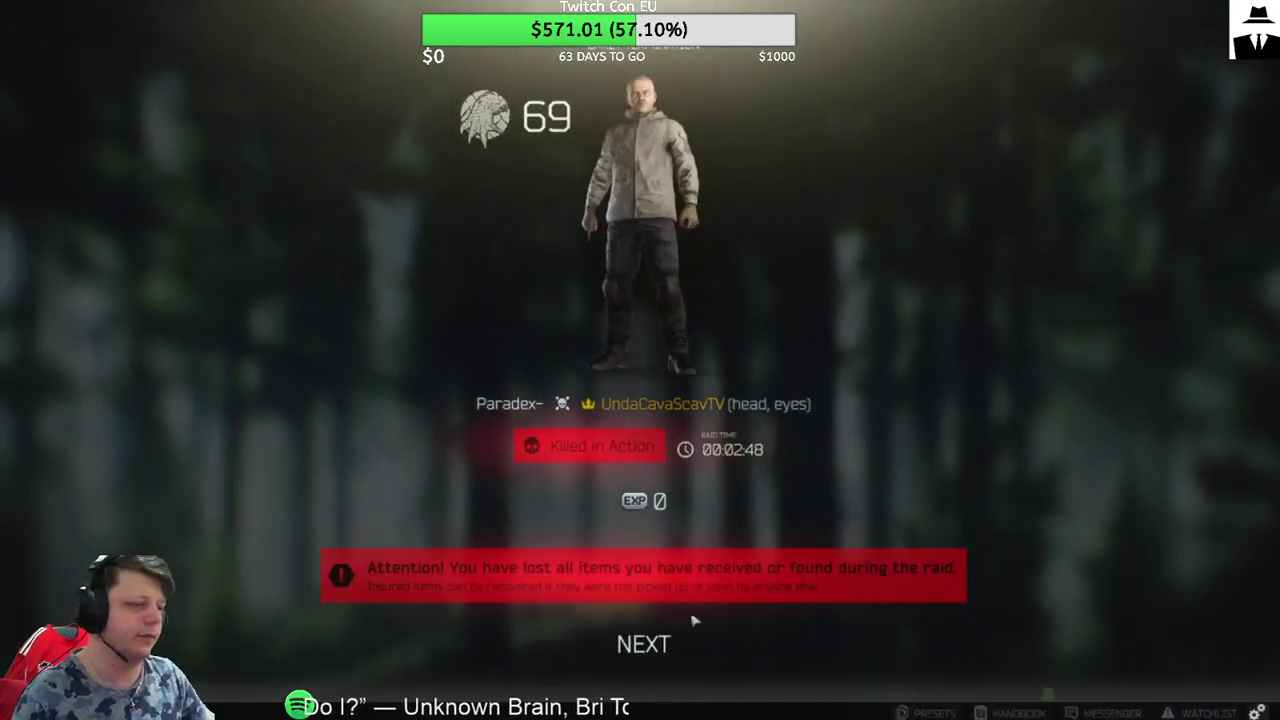
Advance through the post-raid overview, kills, stats and experience screens to the main menu.
left_click(700, 642)
left_click(675, 643)
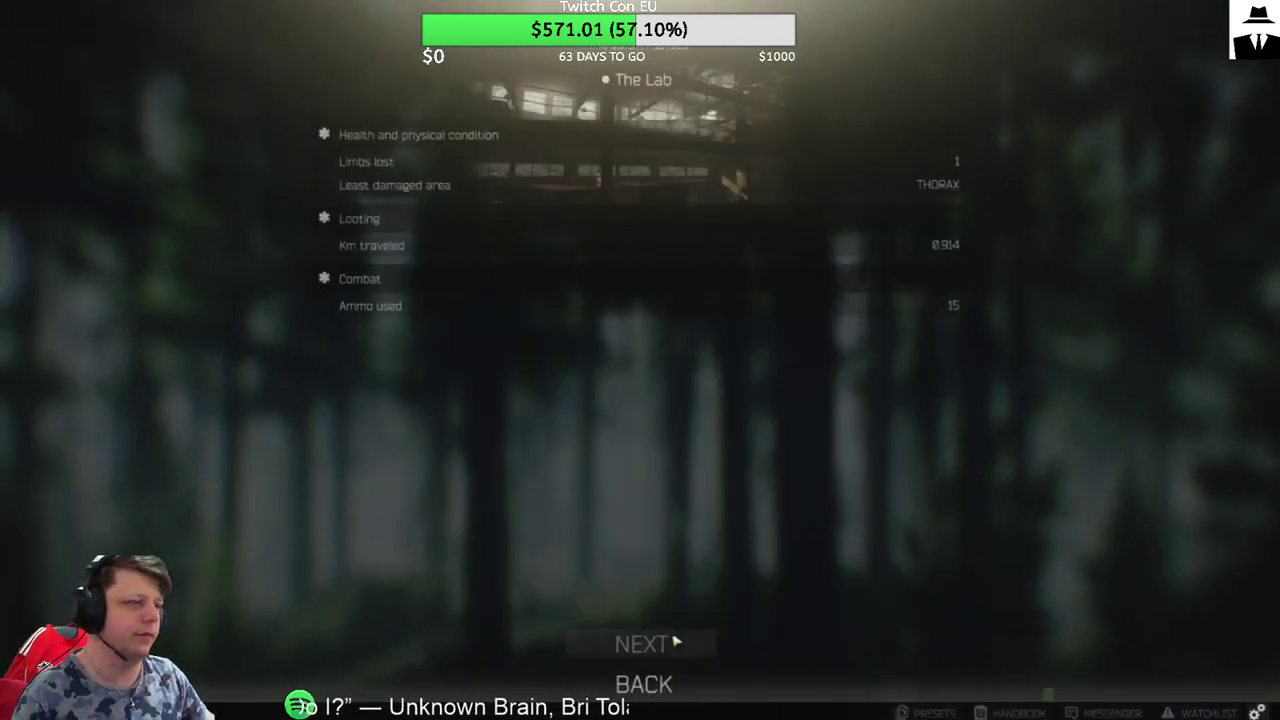
left_click(676, 643)
left_click(676, 643)
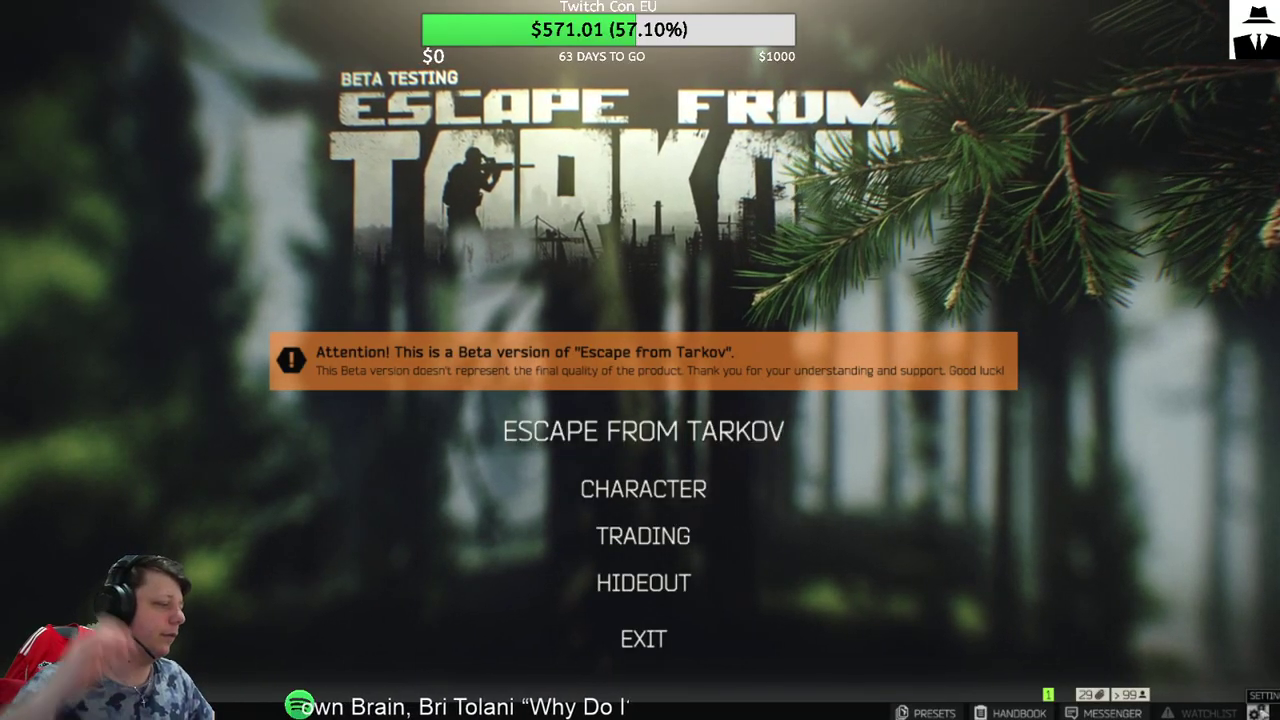
Open Settings and go through the GAME tab to the GRAPHICS tab.
left_click(1258, 710)
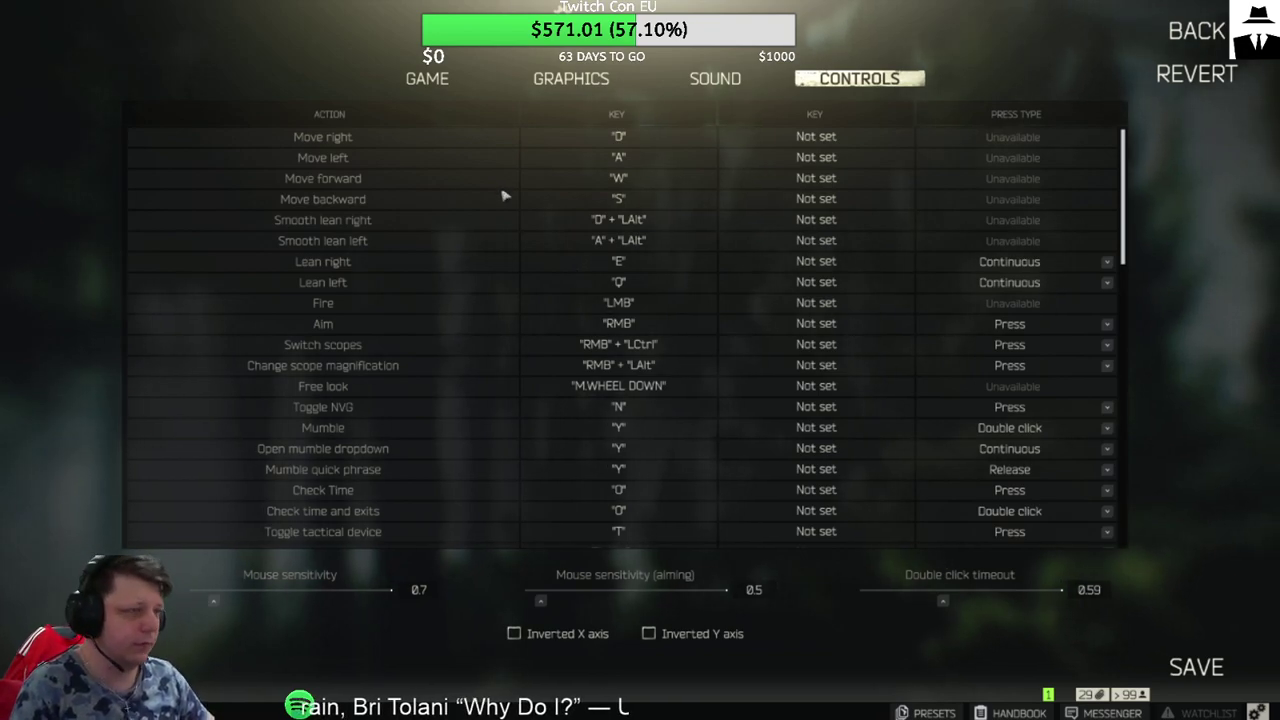
left_click(427, 78)
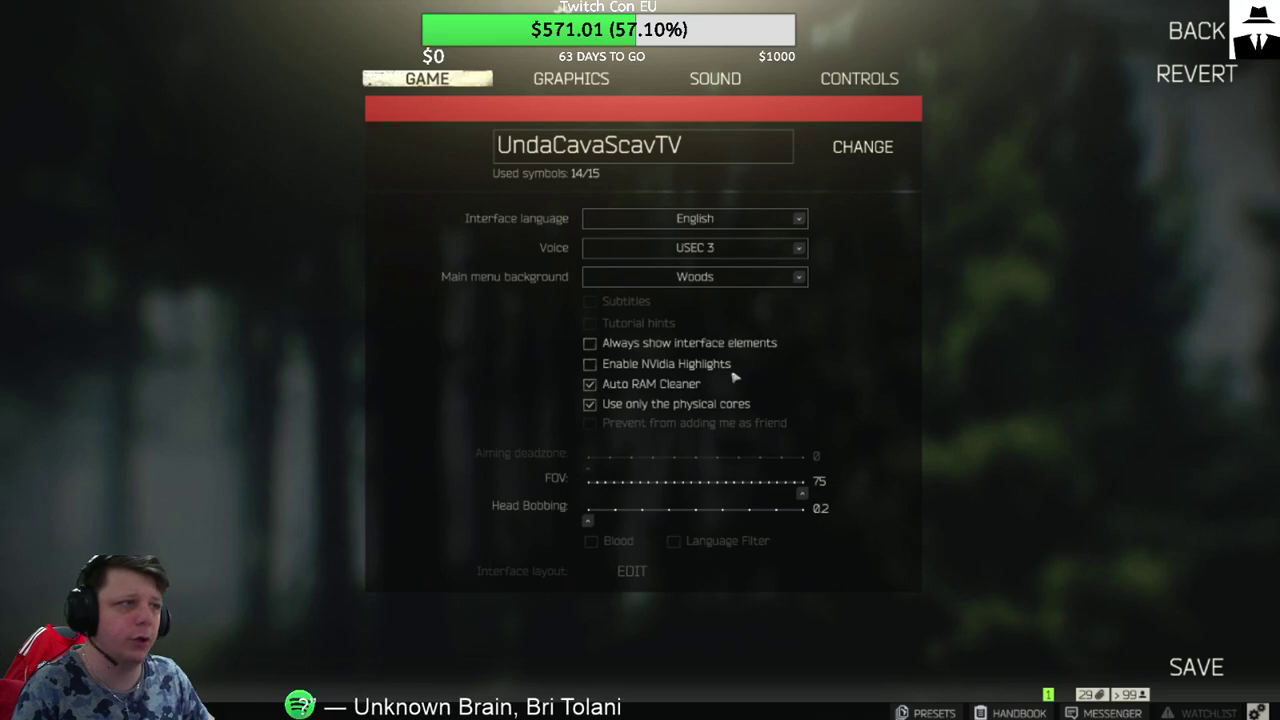
left_click(575, 87)
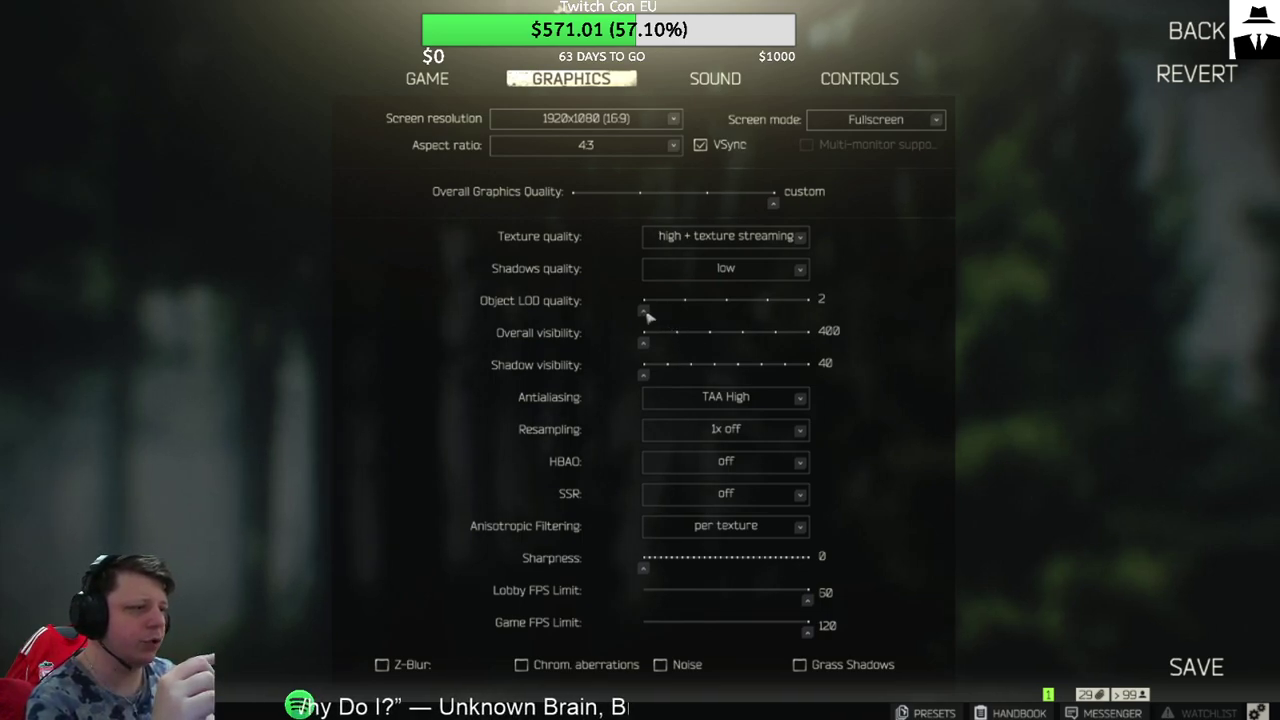
Adjust Object LOD quality and raise Sharpness from 0 to 29.
mouse_move(646, 314)
left_mouse_down()
mouse_move(800, 322)
mouse_move(650, 312)
left_mouse_up()
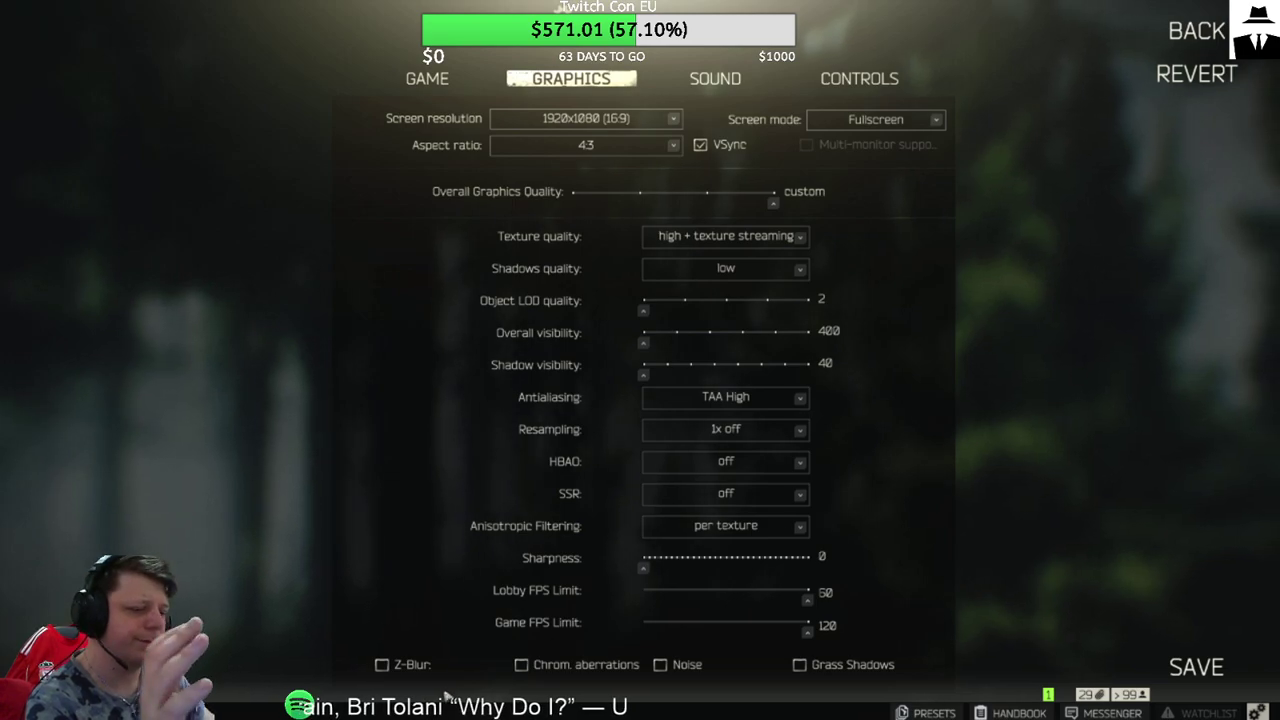
mouse_move(645, 567)
left_mouse_down()
mouse_move(806, 572)
mouse_move(544, 541)
left_mouse_up()
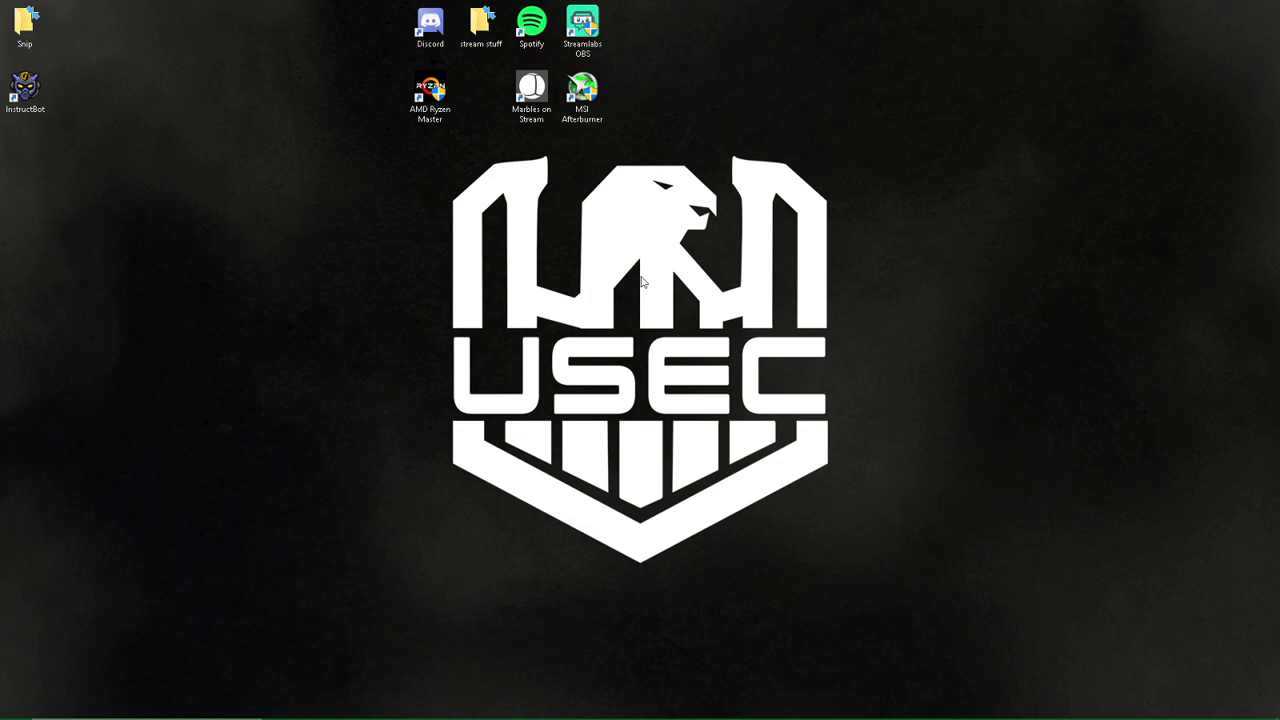
Launch NVIDIA Control Panel from the desktop menu and open Manage 3D settings' Program Settings tab.
right_click(642, 278)
left_click(748, 369)
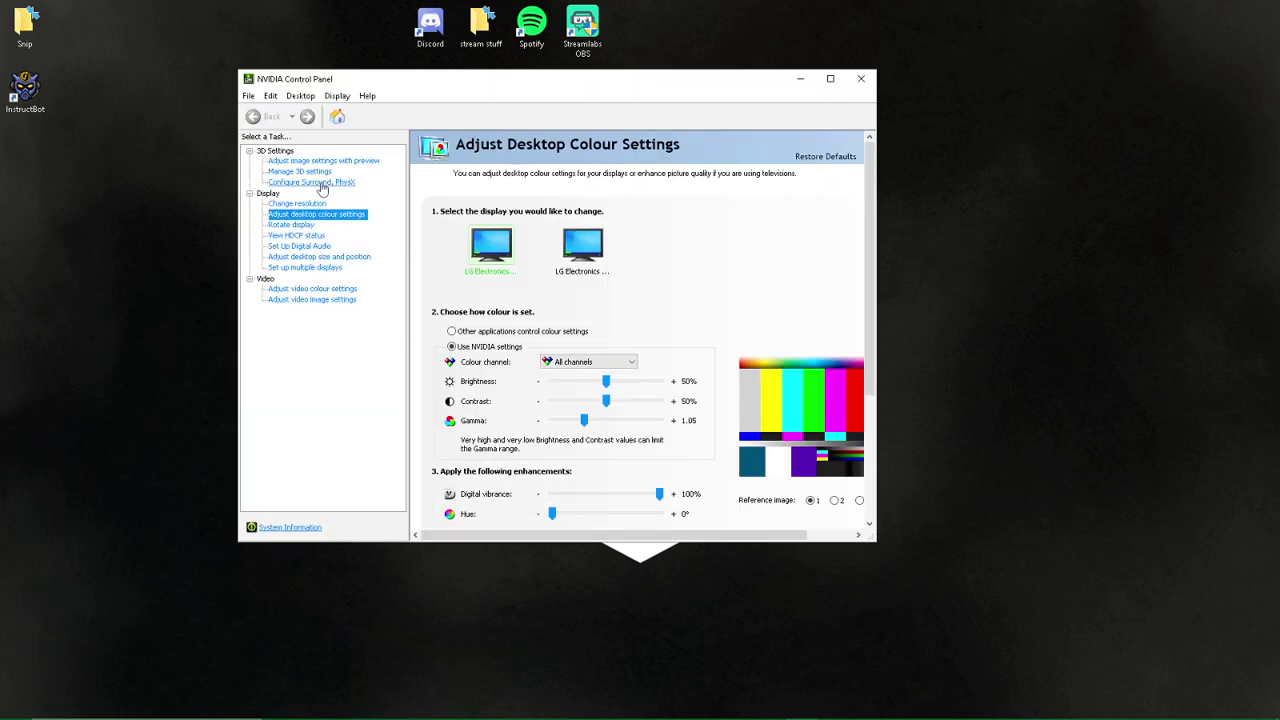
left_click(321, 186)
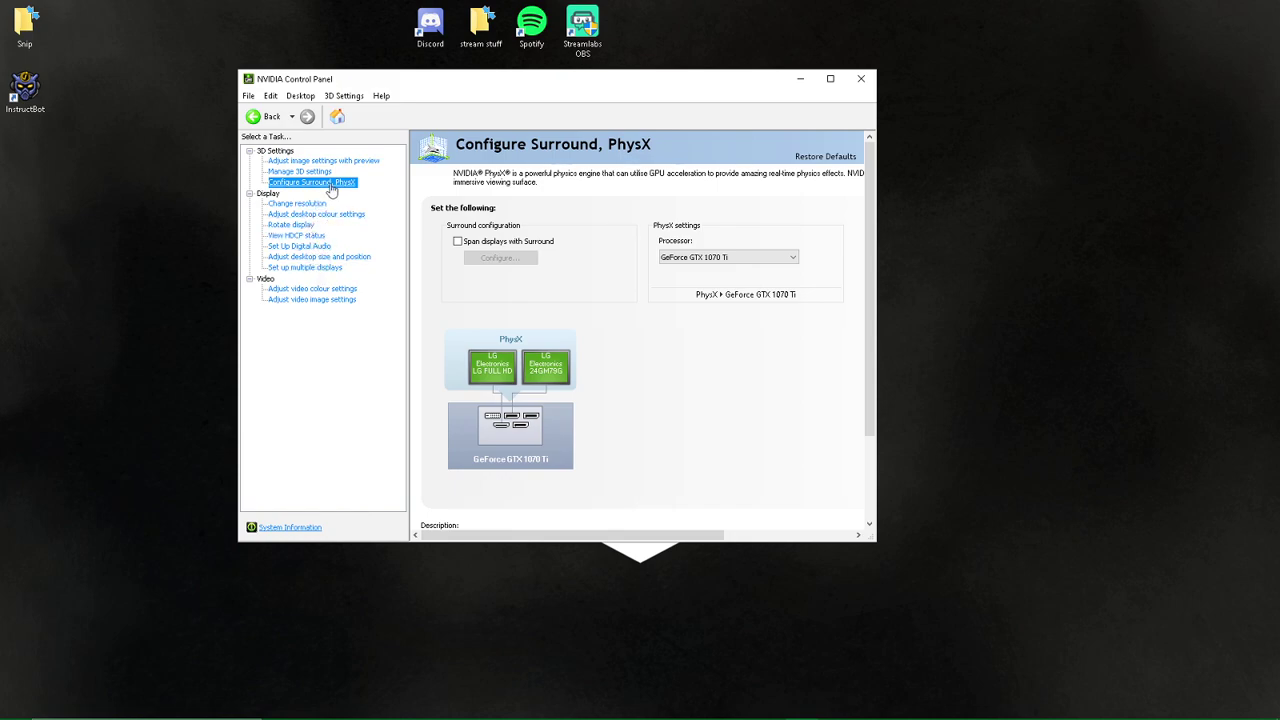
left_click(298, 171)
left_click(524, 233)
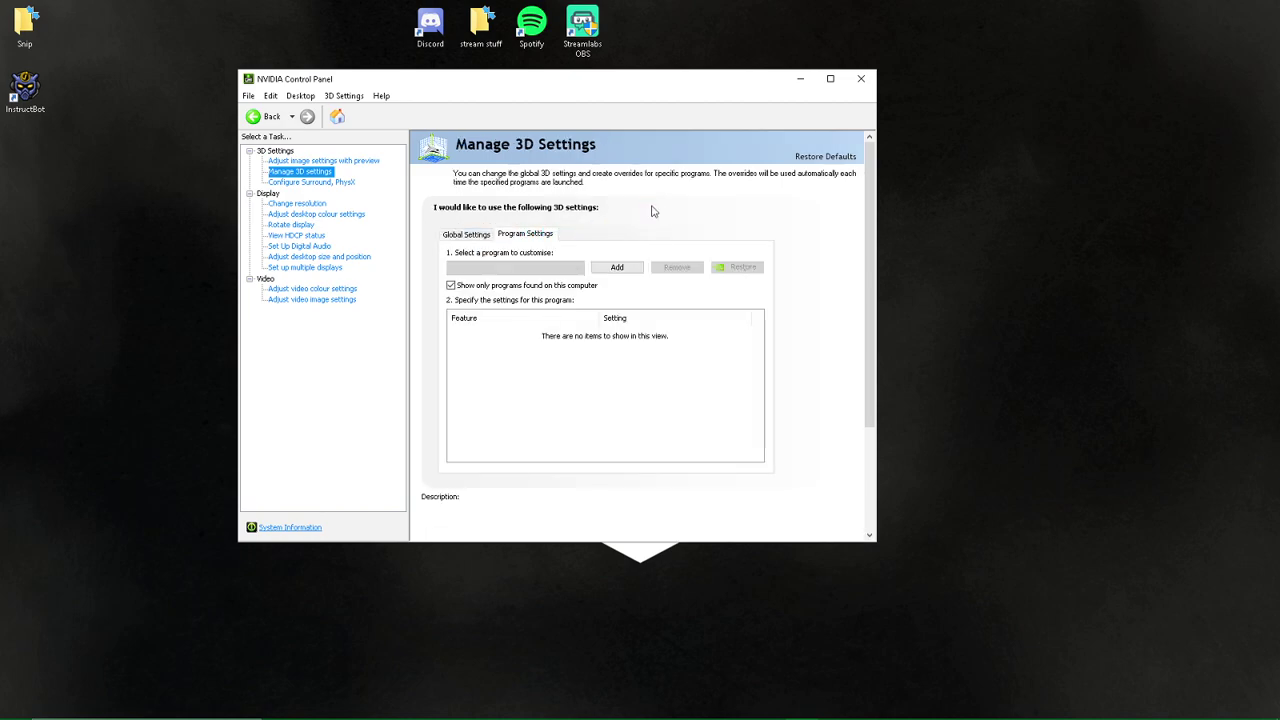
Select Escape From Tarkov as the program to customise and scroll its feature list.
left_click(545, 267)
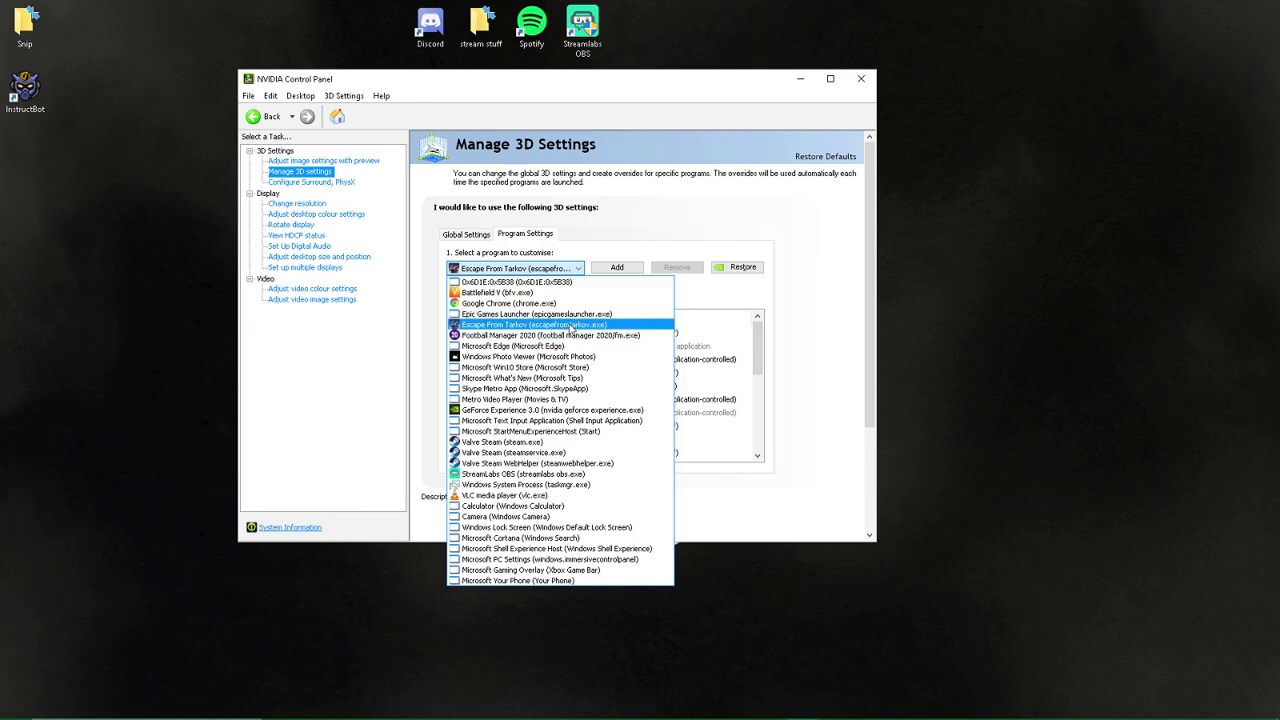
left_click(648, 203)
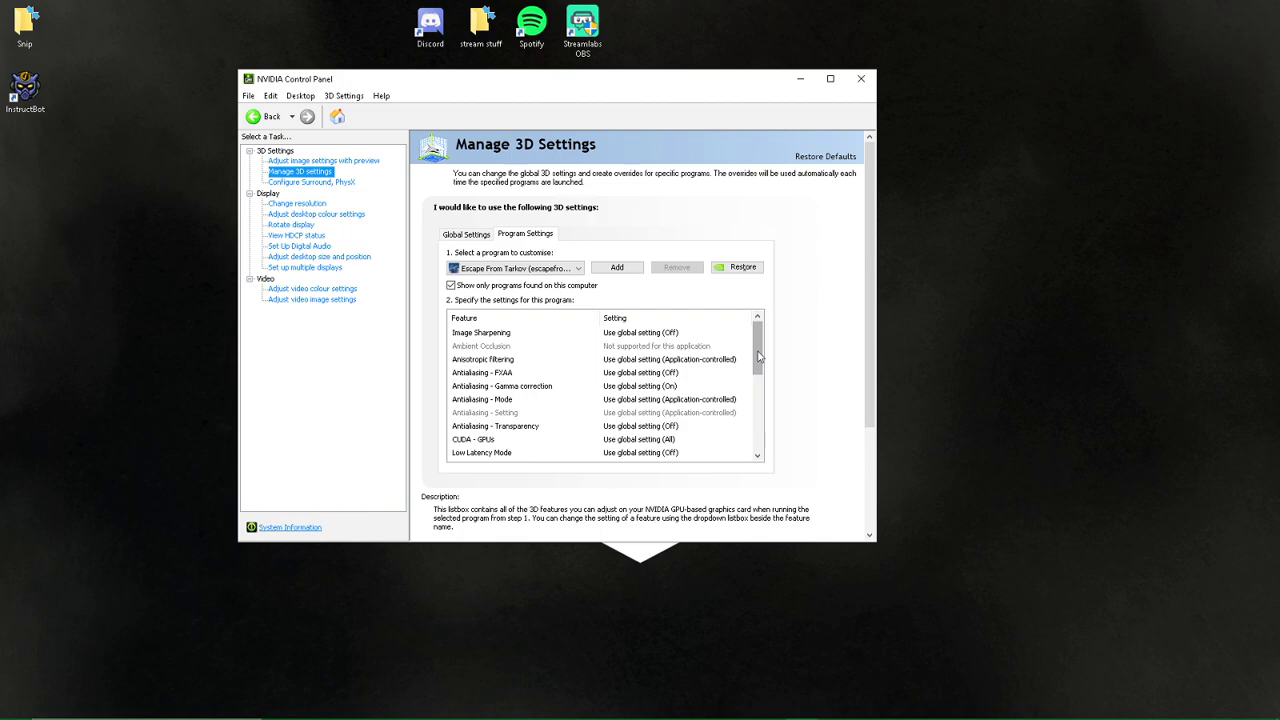
left_click_drag(758, 356, 757, 418)
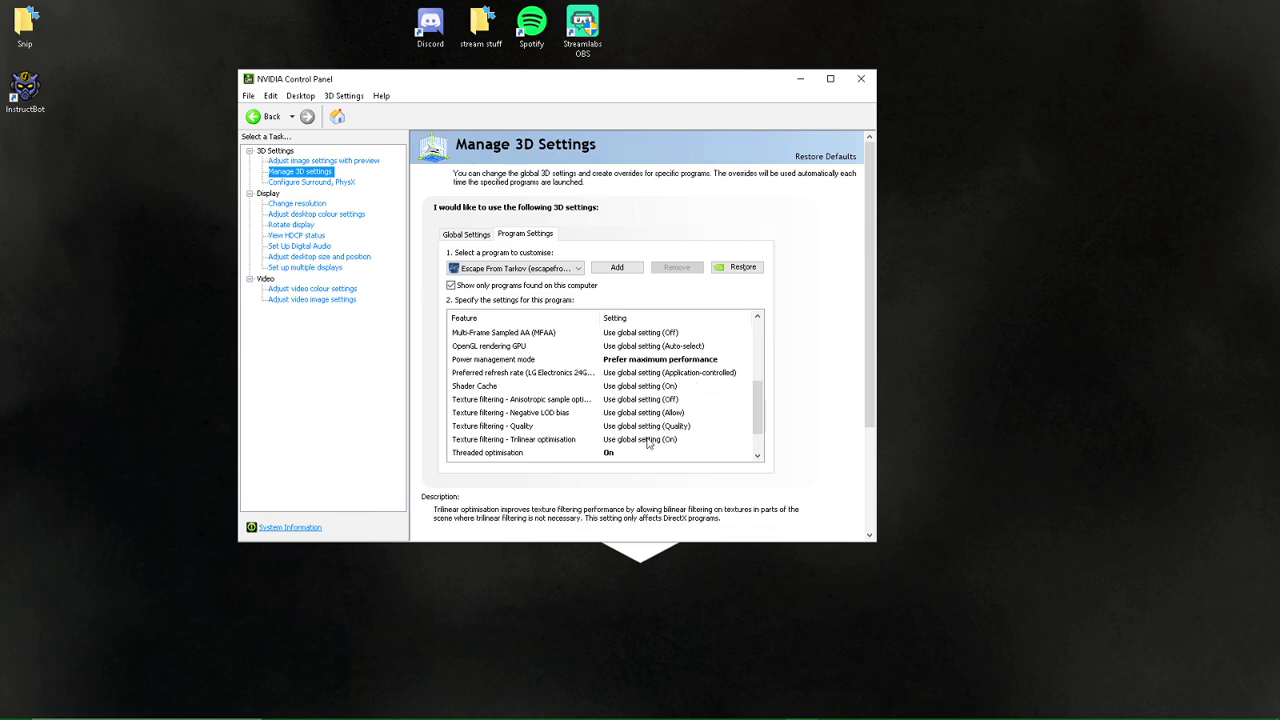
key("XF86AudioRaiseVolume")
key("XF86AudioNext")
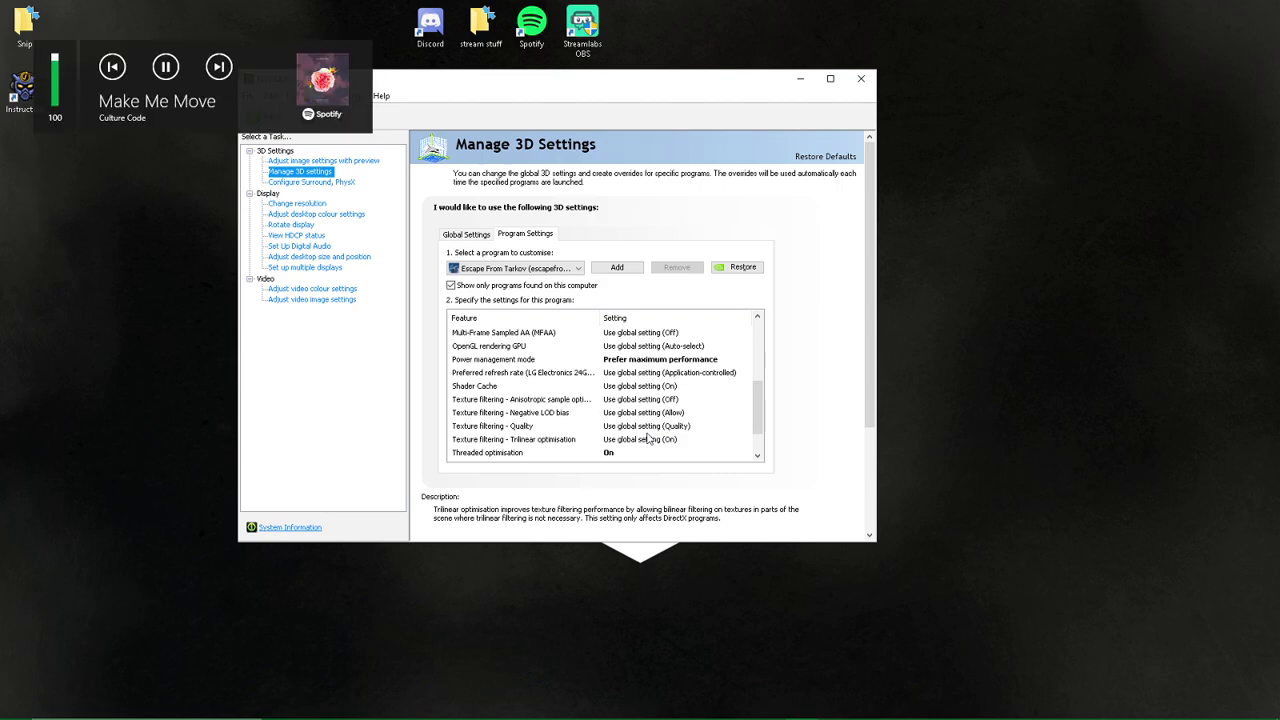
scroll(760, 420, "down", 1)
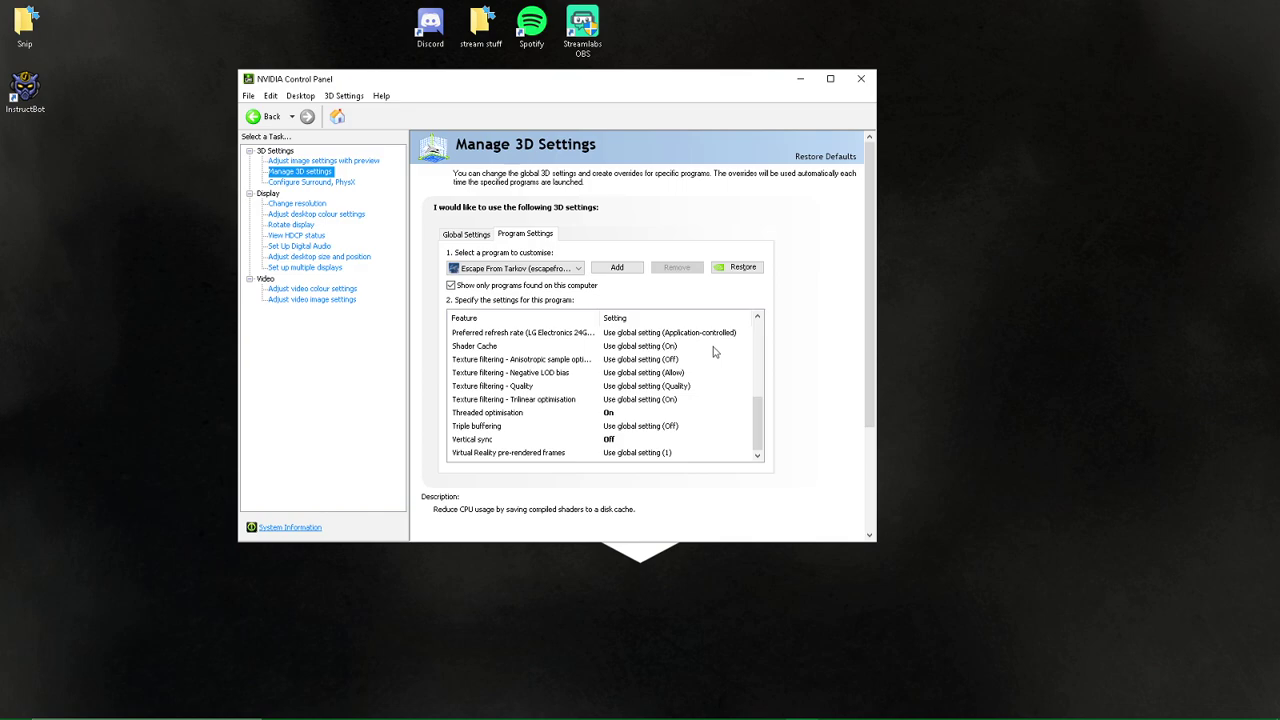
scroll(800, 360, "down", 1)
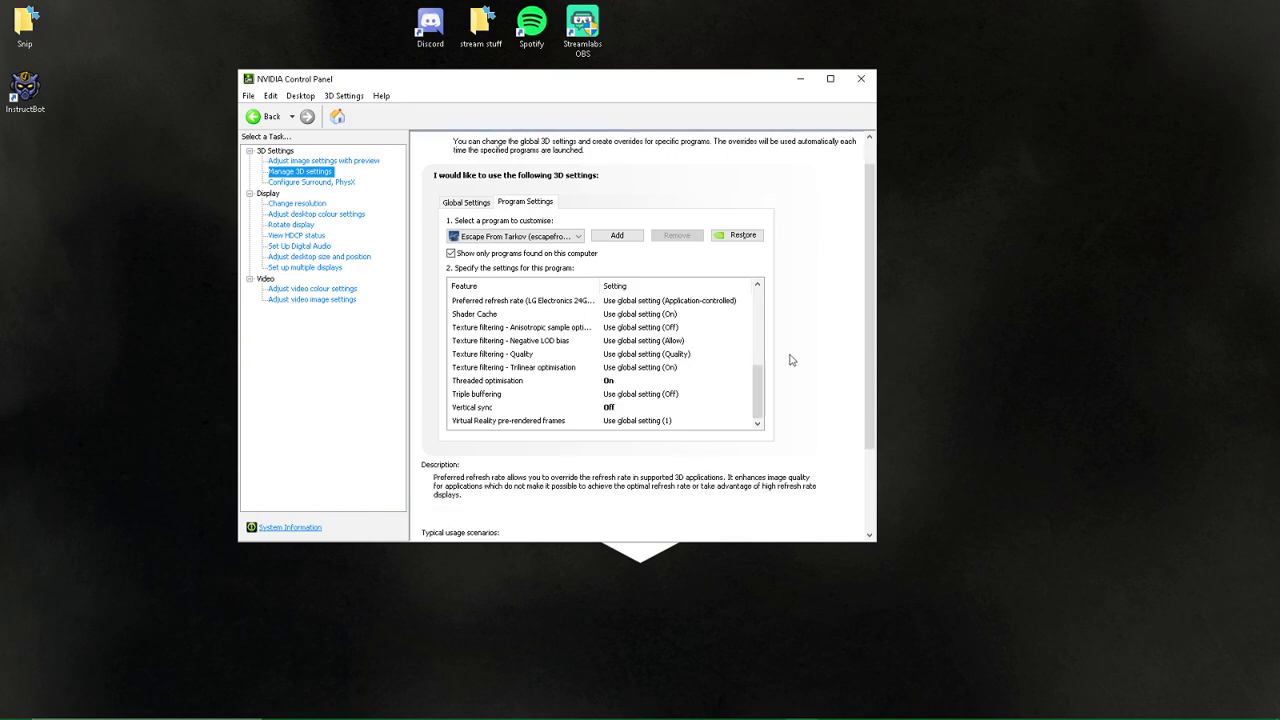
scroll(800, 360, "down", 3)
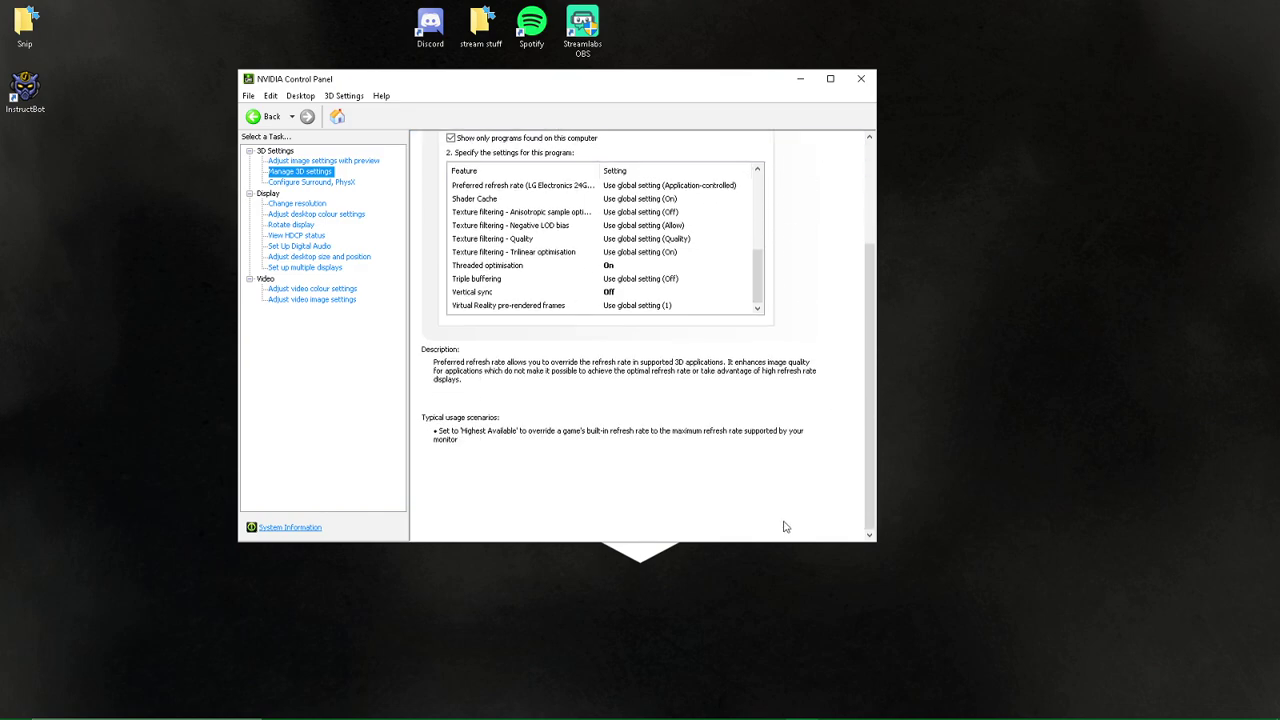
Close NVIDIA Control Panel and open Documents\Escape from Tarkov\local.ini in Notepad.
left_click(861, 80)
right_click(440, 236)
left_click(386, 238)
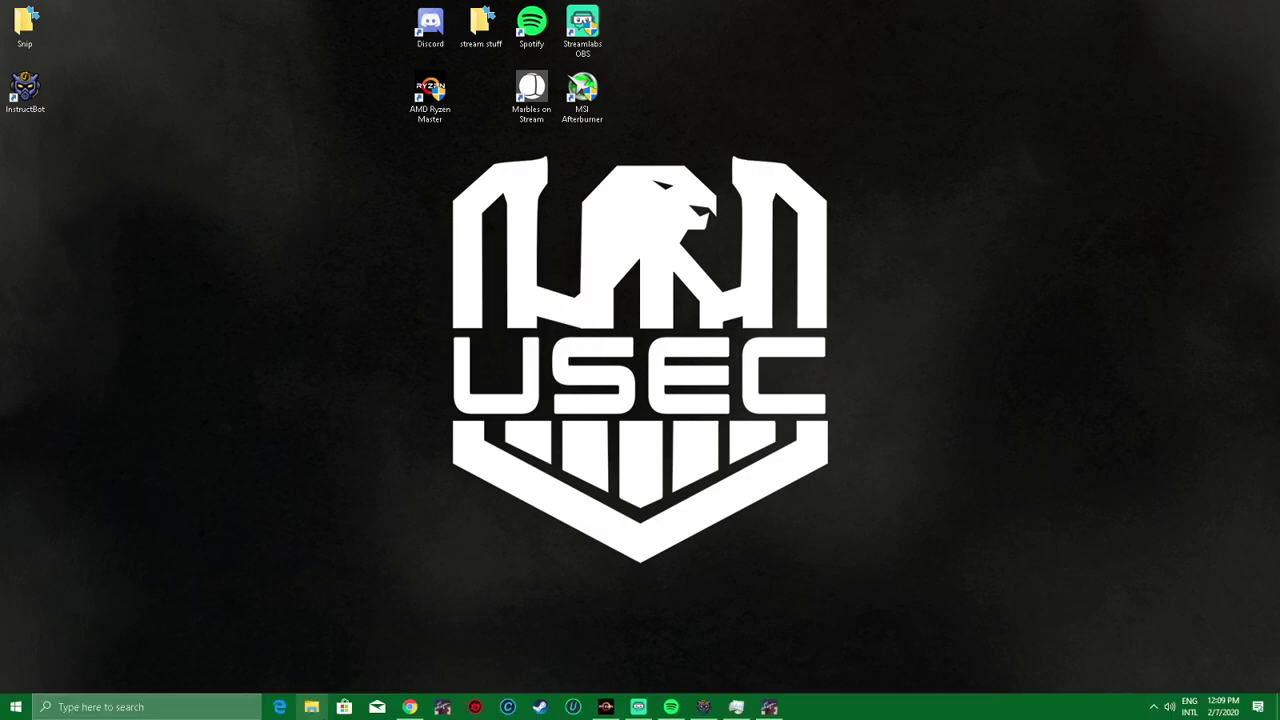
left_click(311, 707)
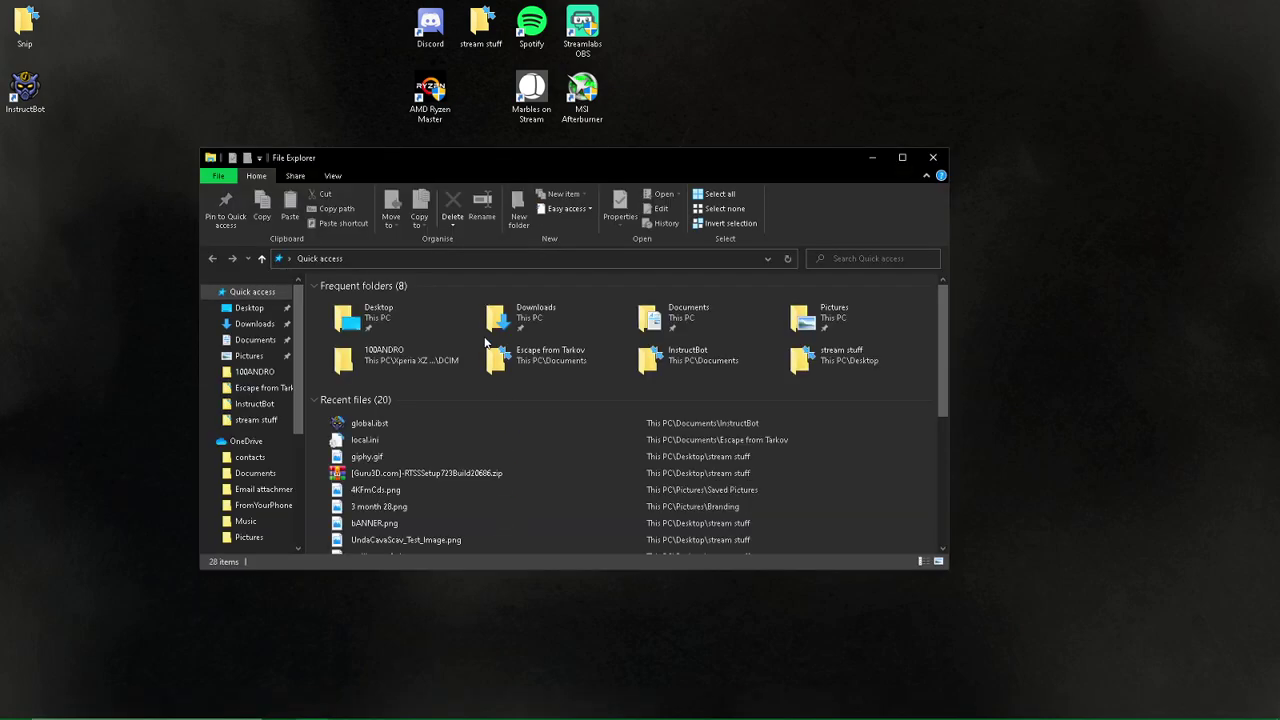
left_click(260, 340)
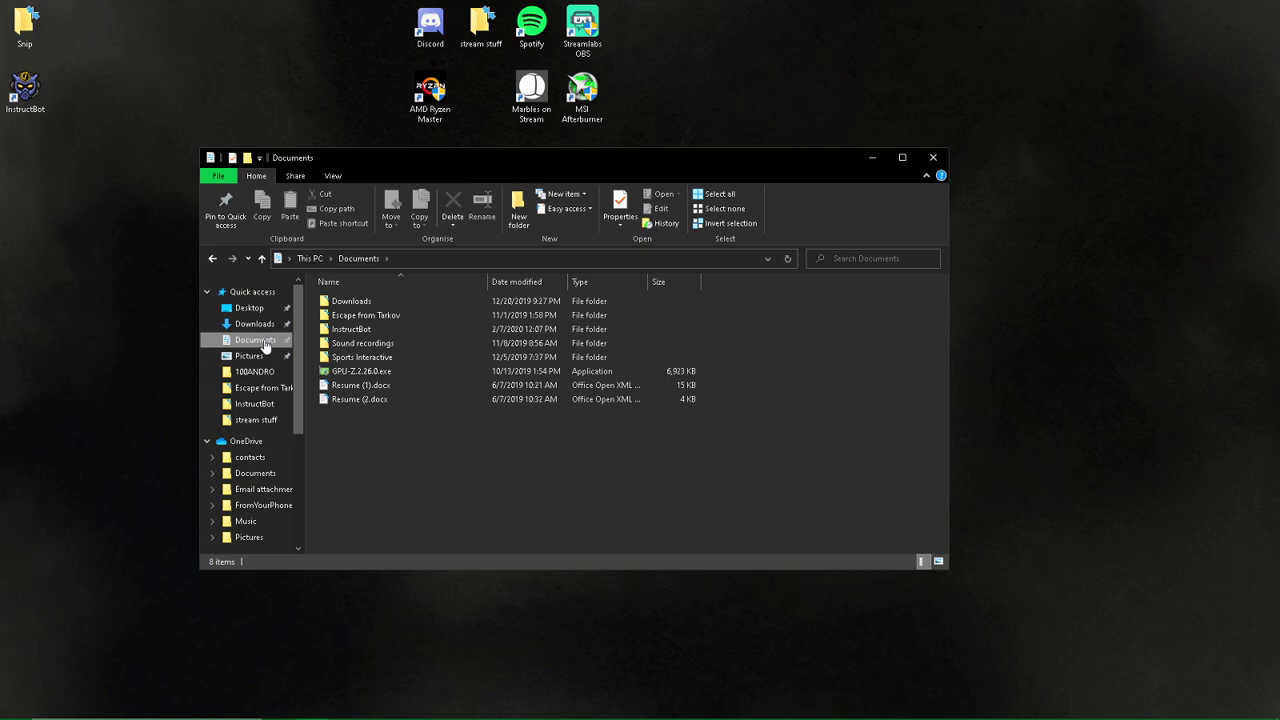
left_click(420, 315)
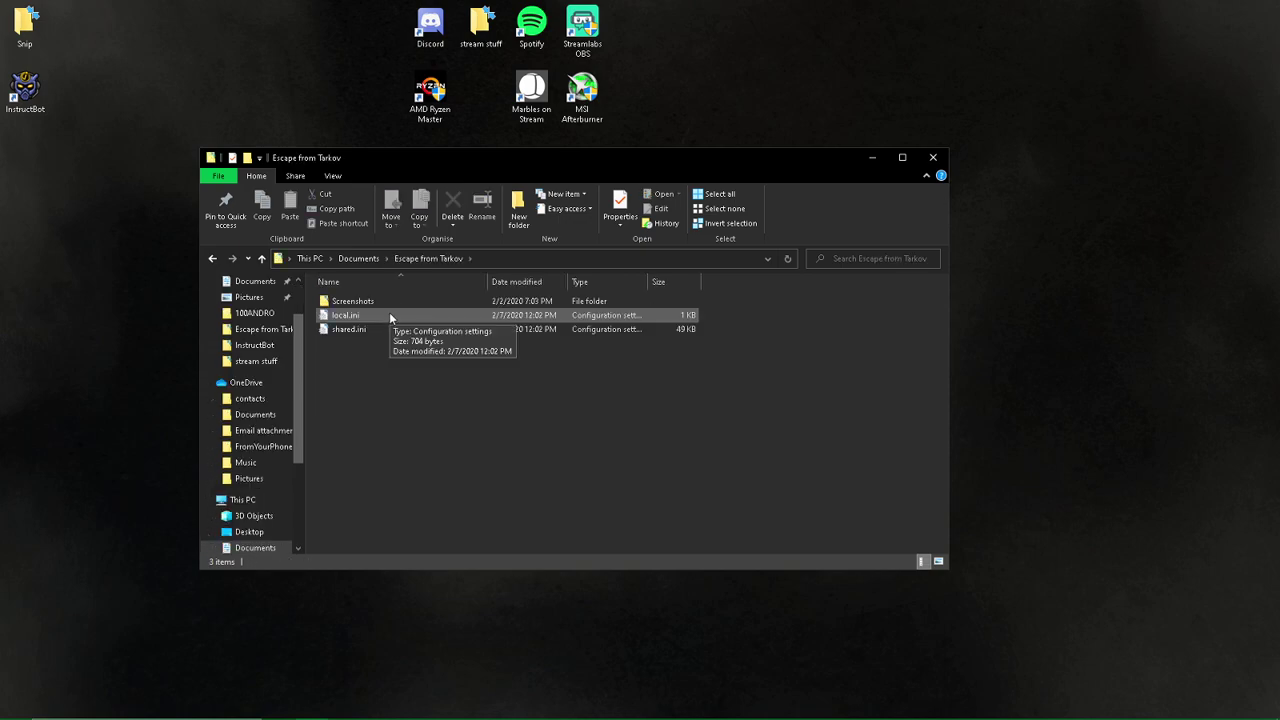
double_click(390, 316)
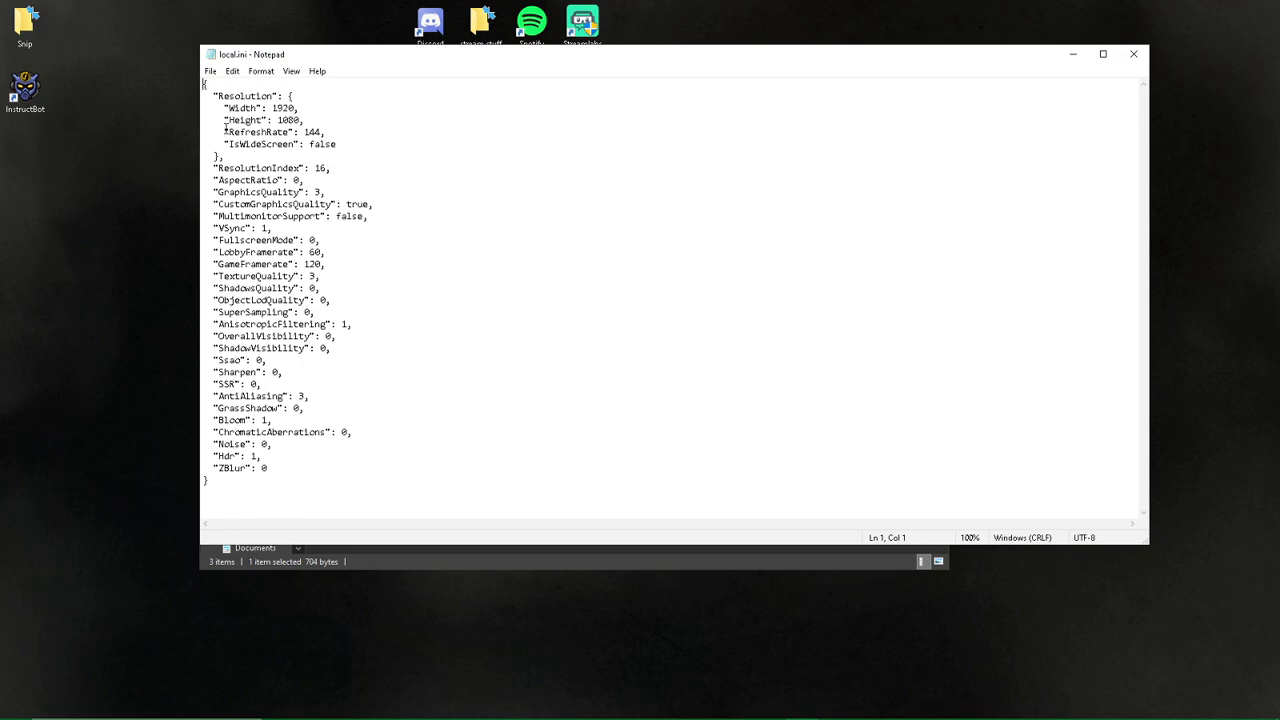
Select the RefreshRate line in local.ini.
left_click_drag(224, 132, 387, 133)
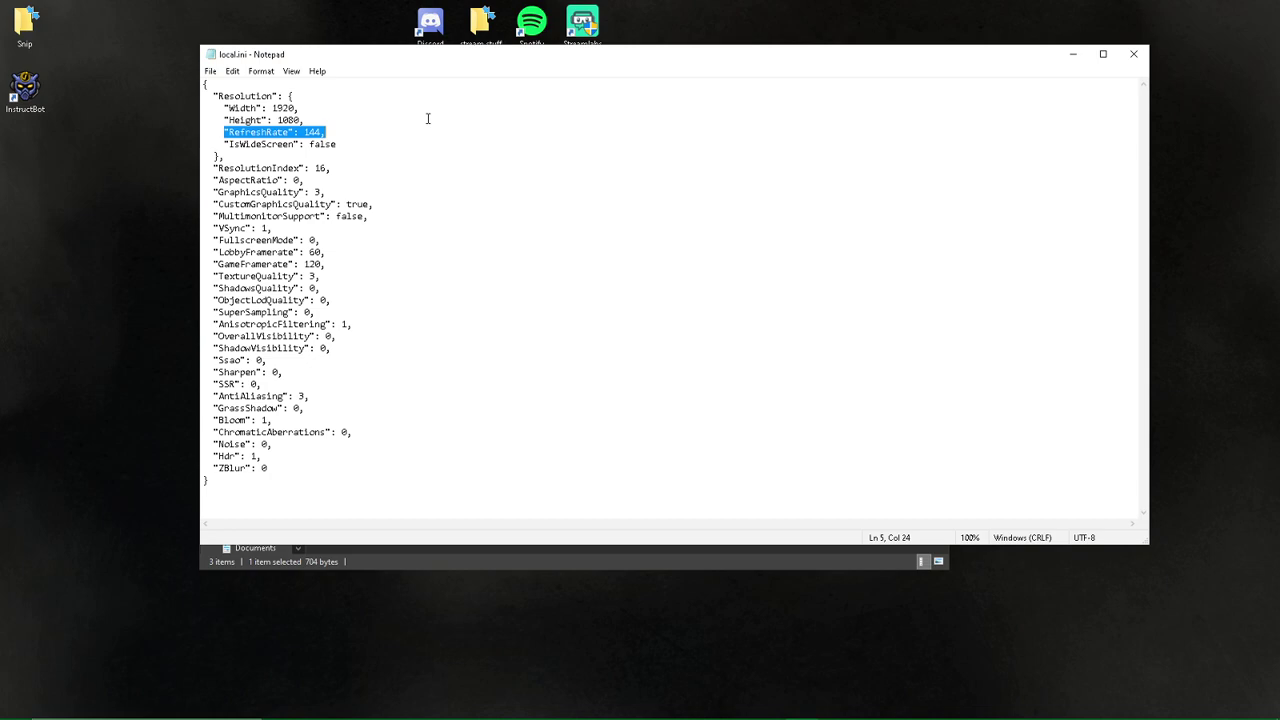
left_click(468, 134)
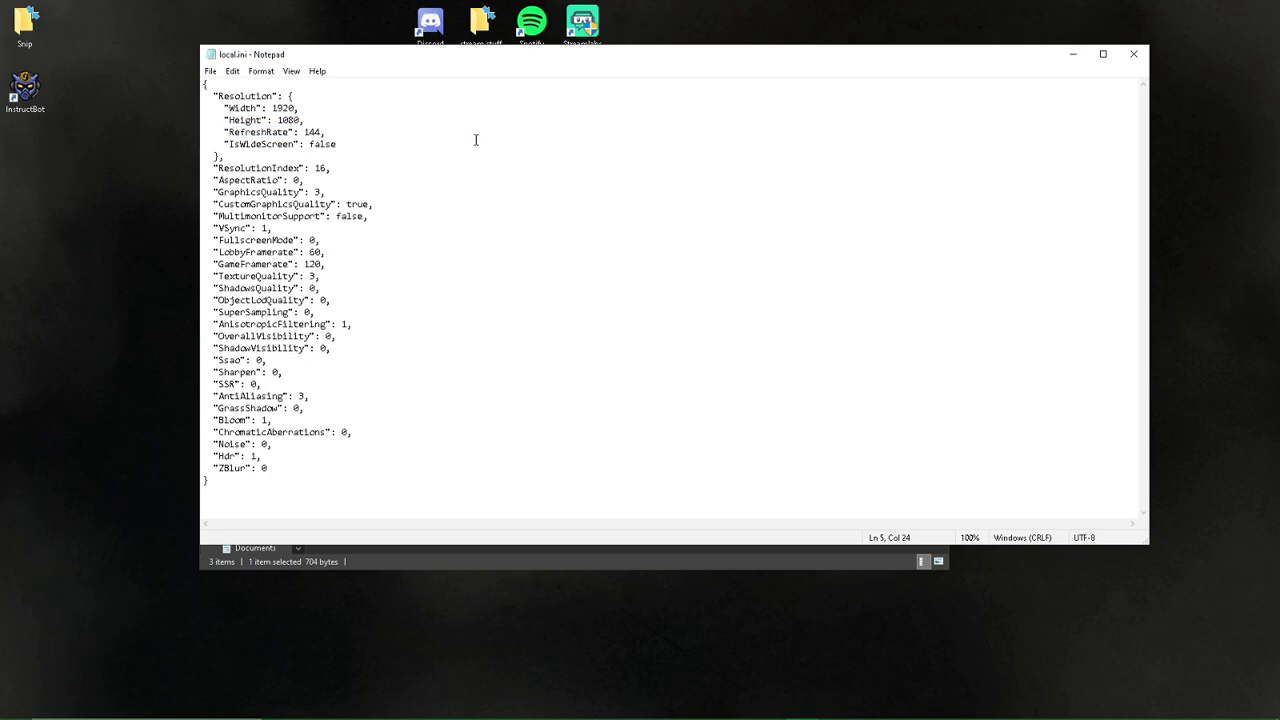
left_click_drag(225, 132, 392, 131)
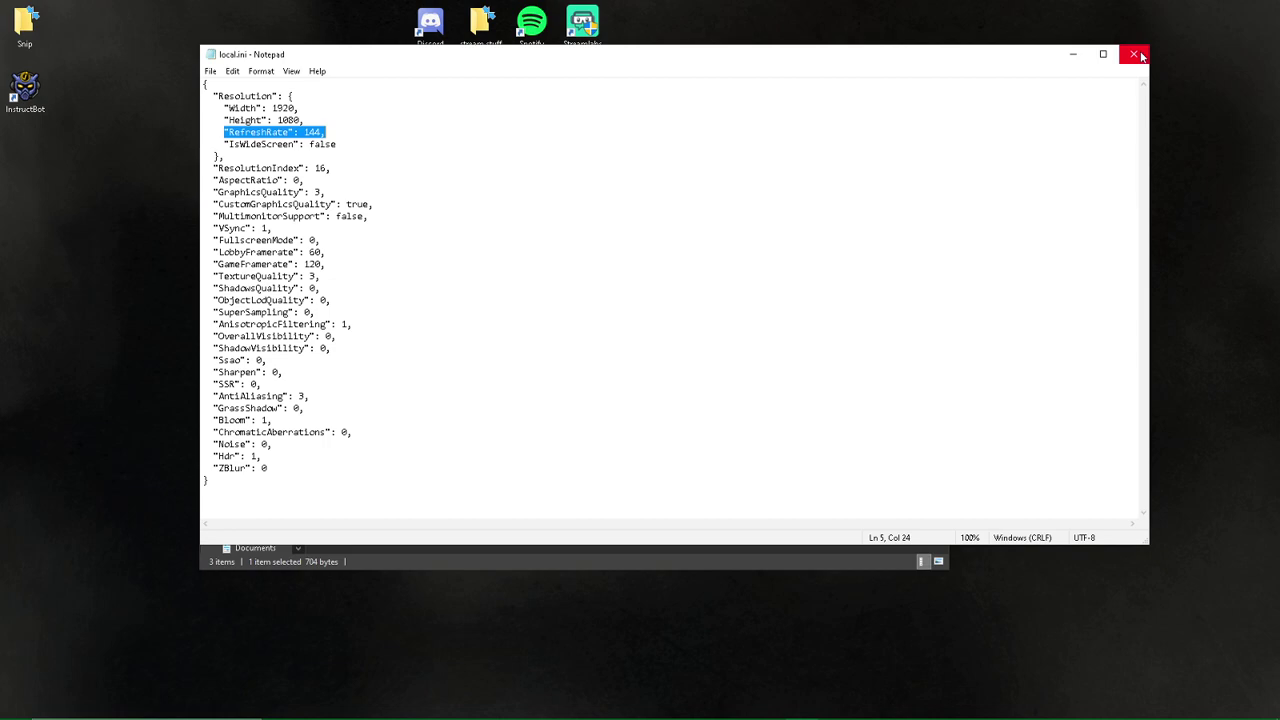
Close local.ini, go back to Documents and reopen Escape from Tarkov\local.ini.
left_click(1138, 55)
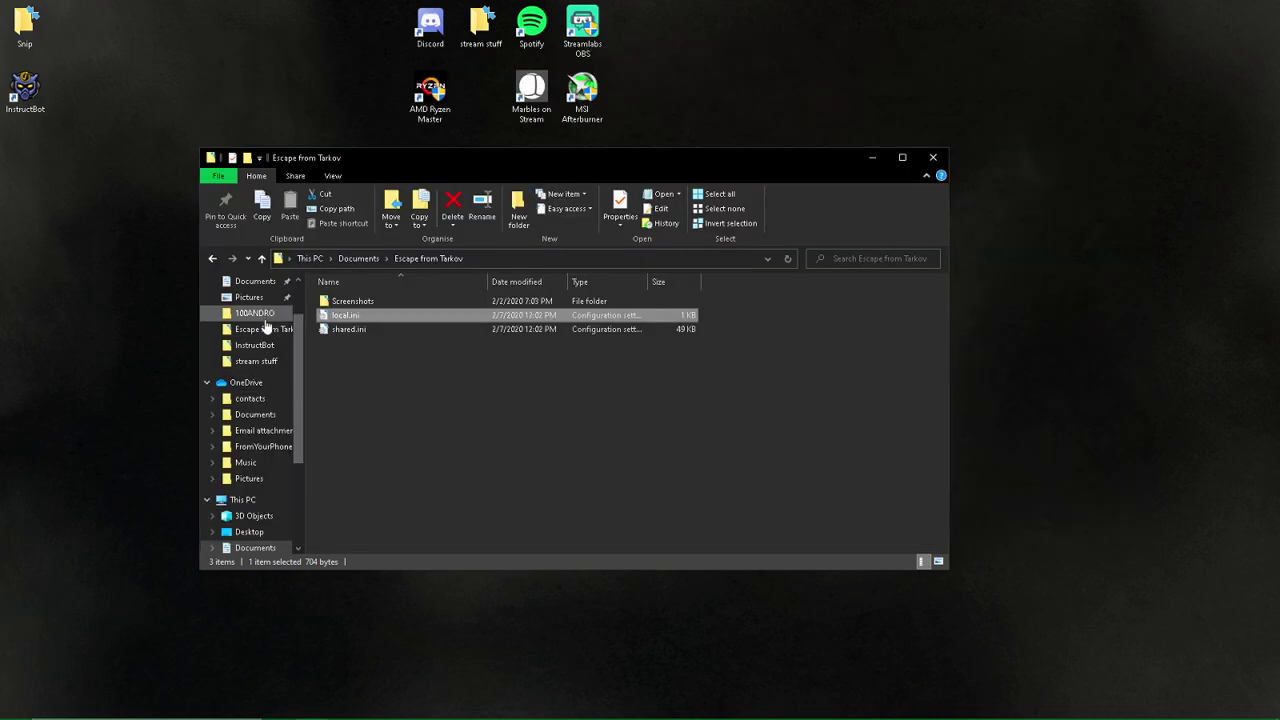
left_click(262, 283)
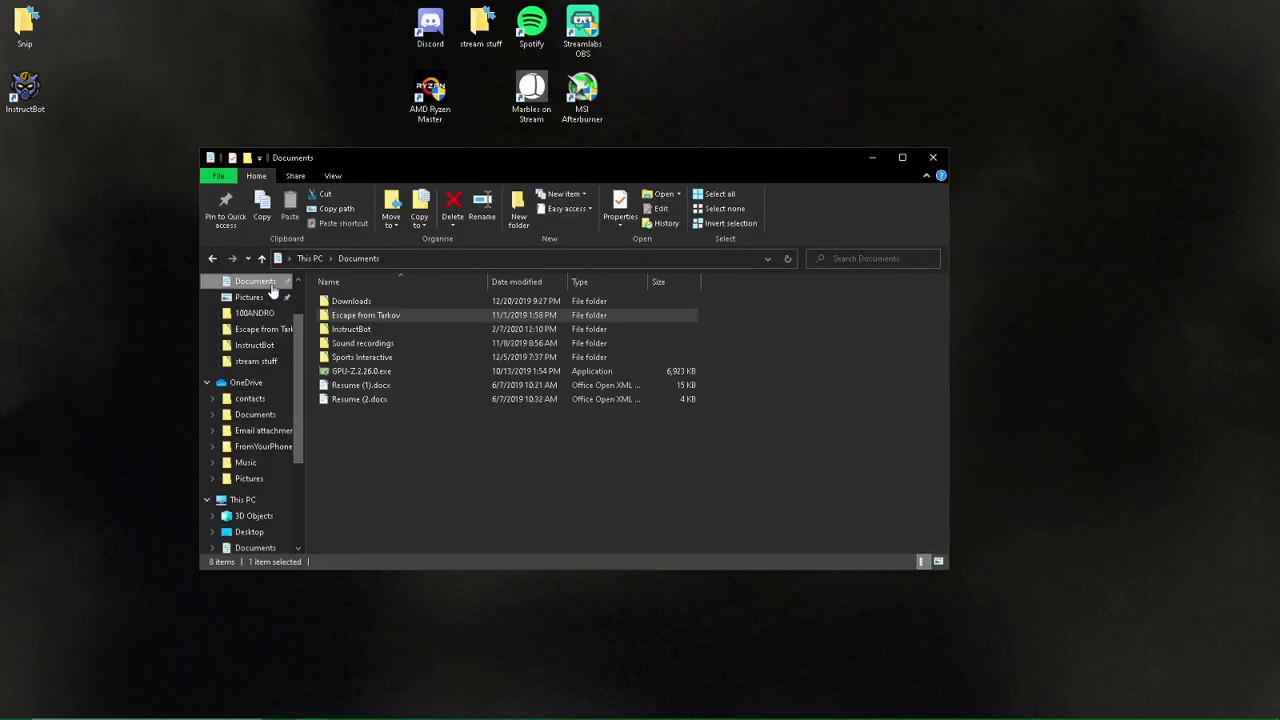
double_click(368, 315)
double_click(366, 312)
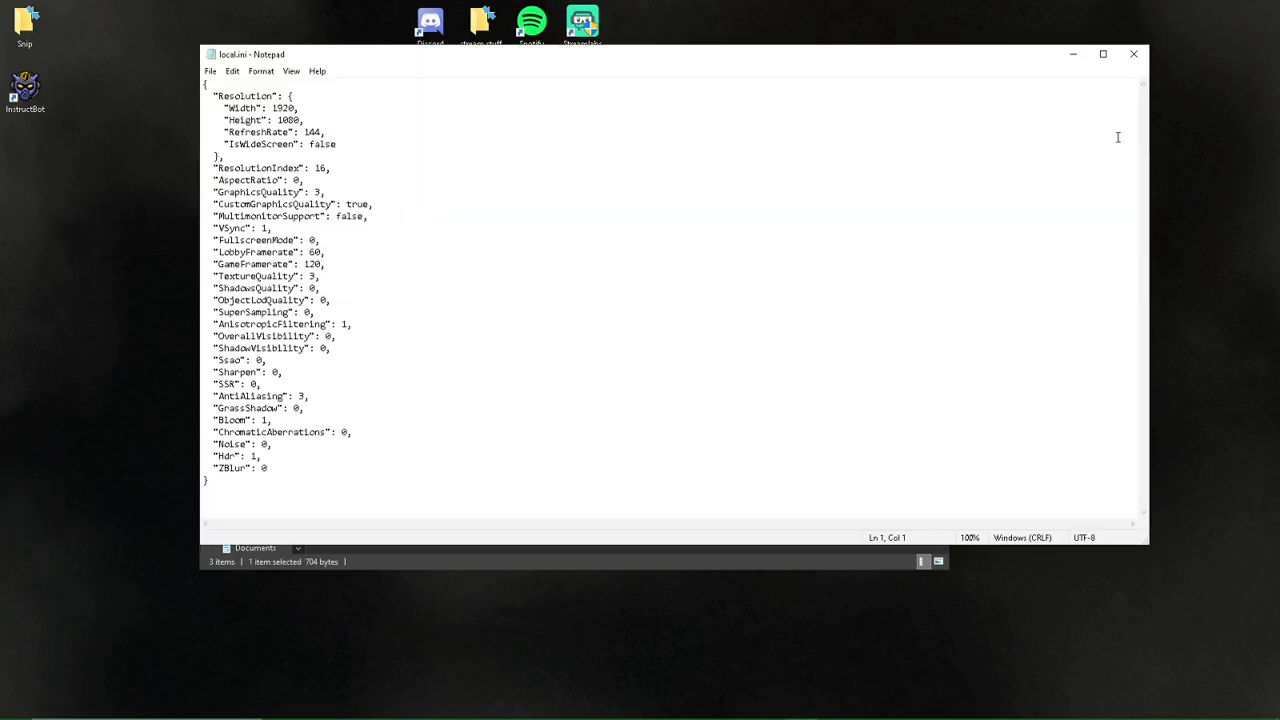
Close local.ini, browse to C:\Battlestate Games\BsgLauncher\EFT and select EscapeFromTarkov.exe.
left_click(1133, 54)
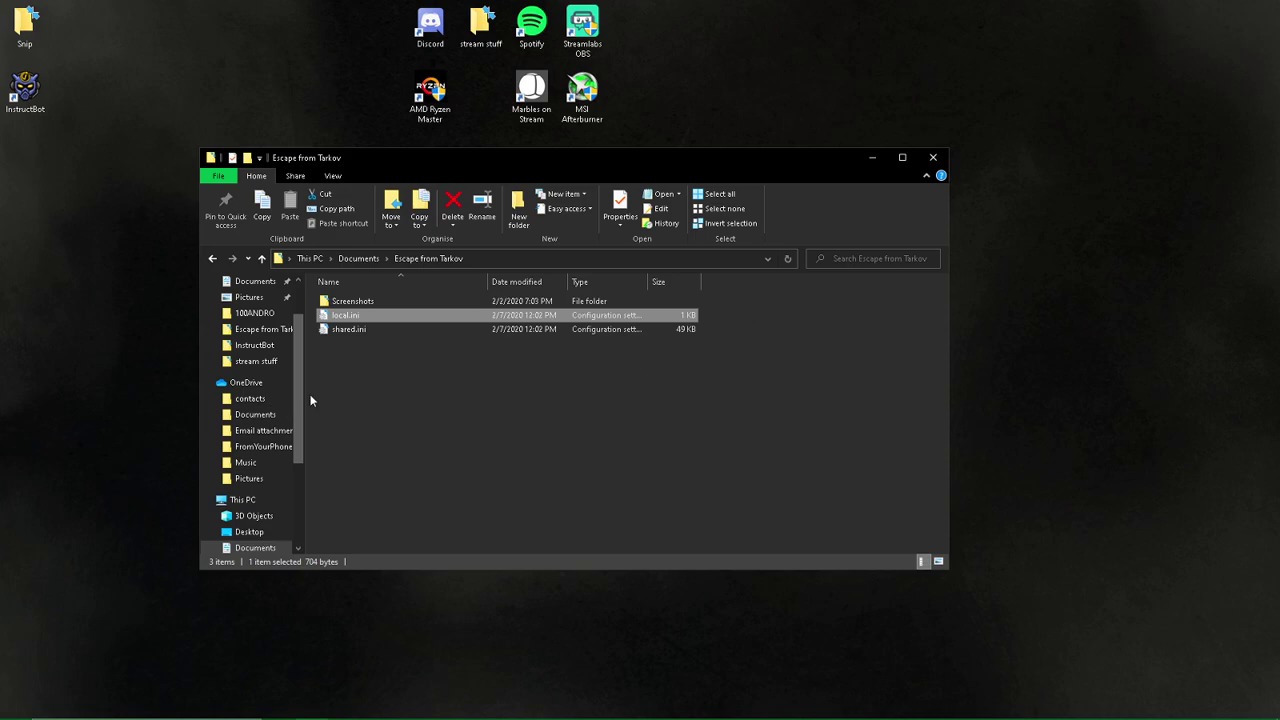
scroll(252, 414, "down", 1)
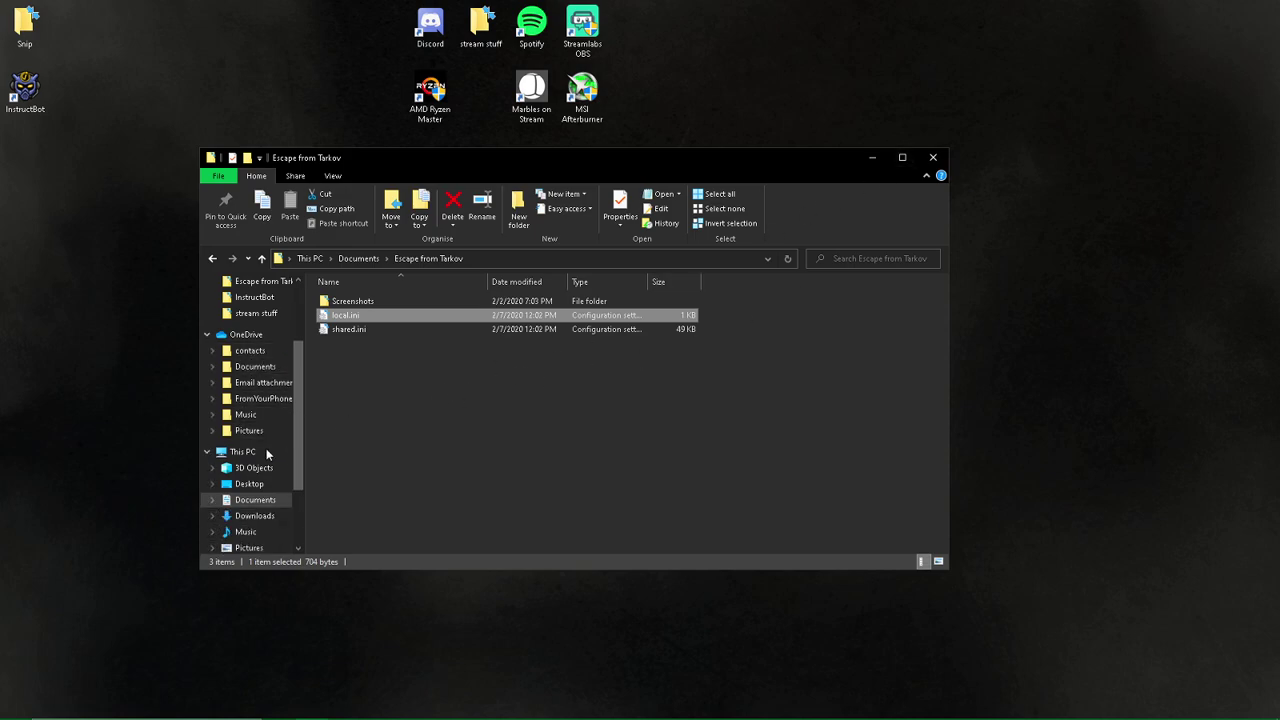
left_click(262, 453)
double_click(421, 439)
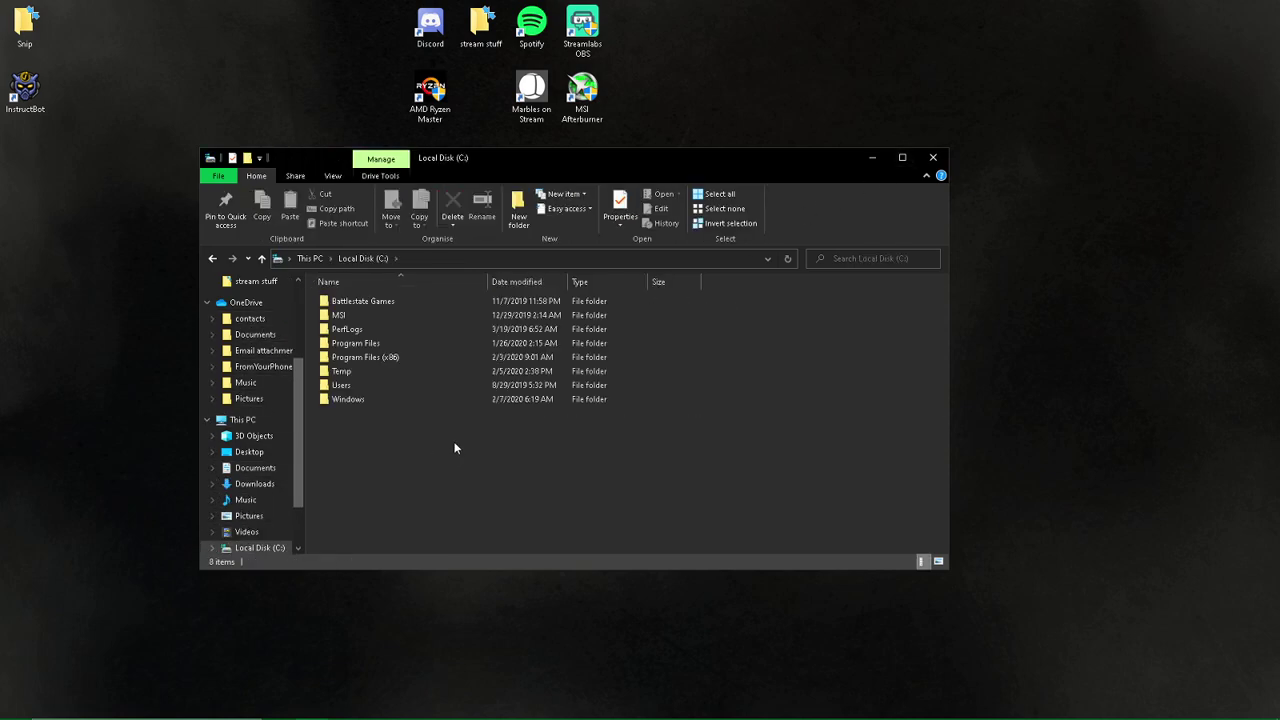
double_click(396, 299)
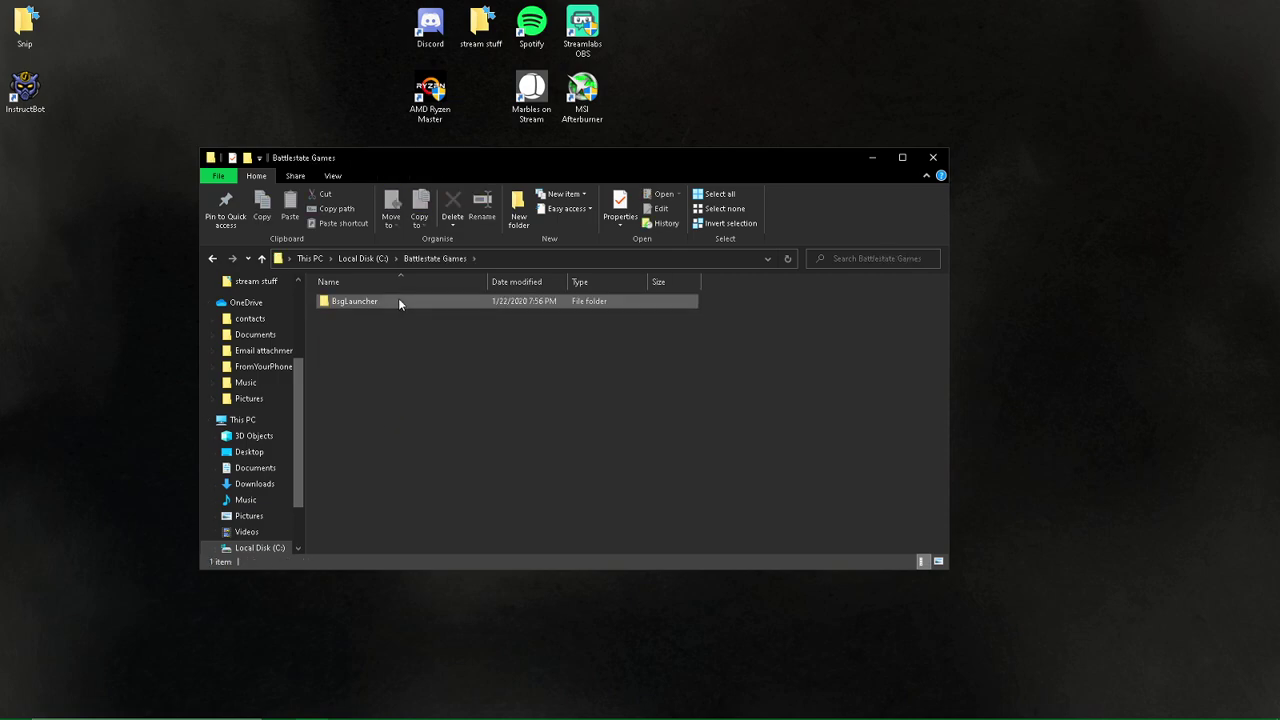
double_click(398, 298)
double_click(375, 313)
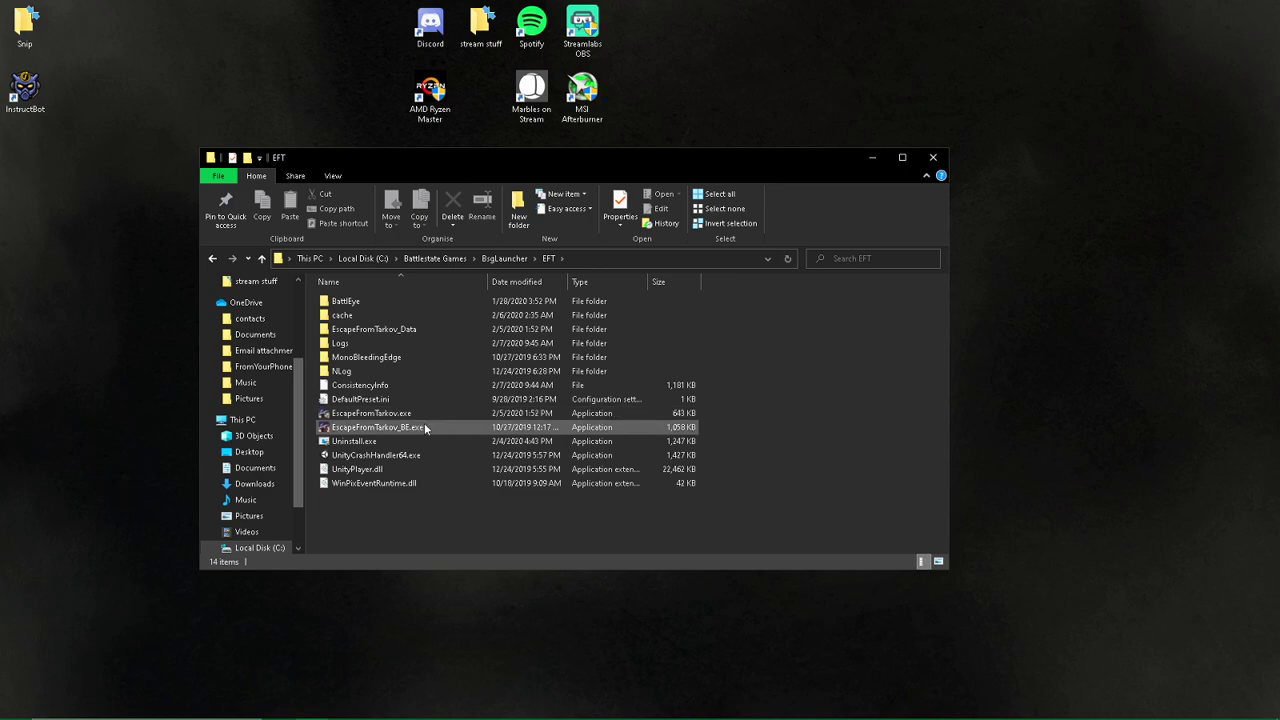
left_click(402, 415)
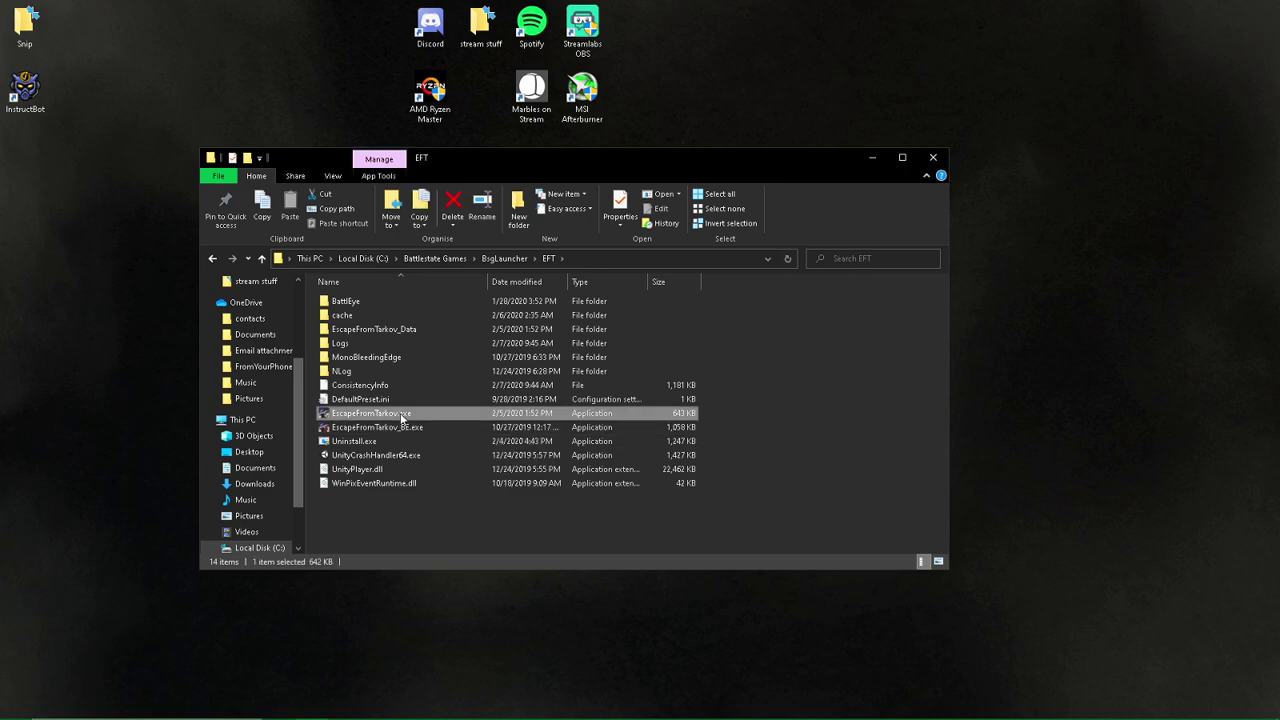
left_click(426, 427)
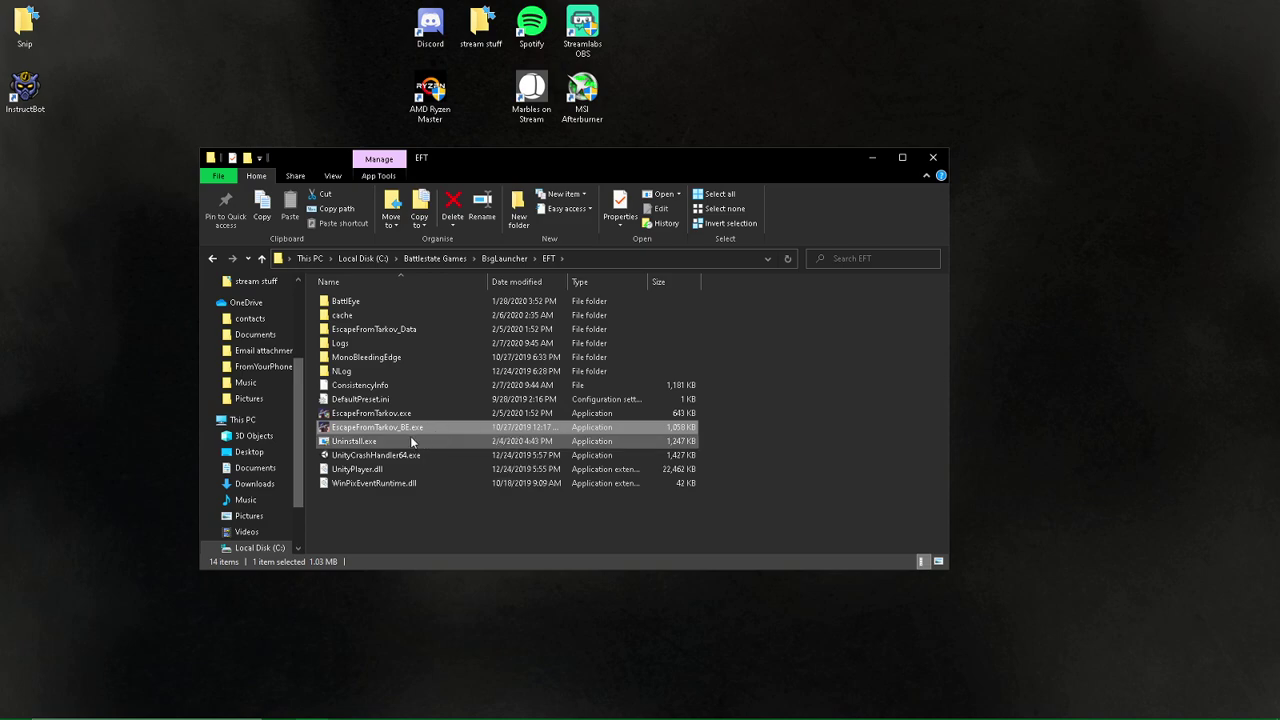
left_click(408, 415)
Set EscapeFromTarkov.exe to run as admin, without full-screen optimisations, with Application DPI scaling.
right_click(408, 414)
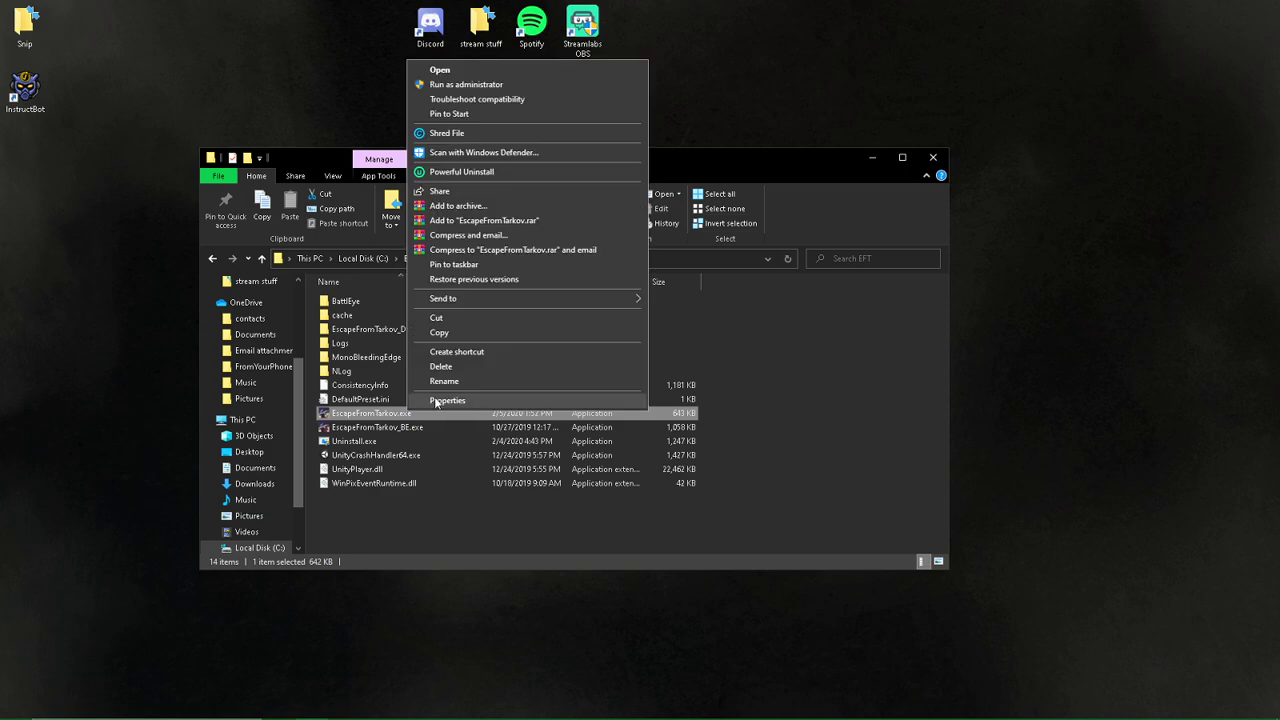
left_click(420, 403)
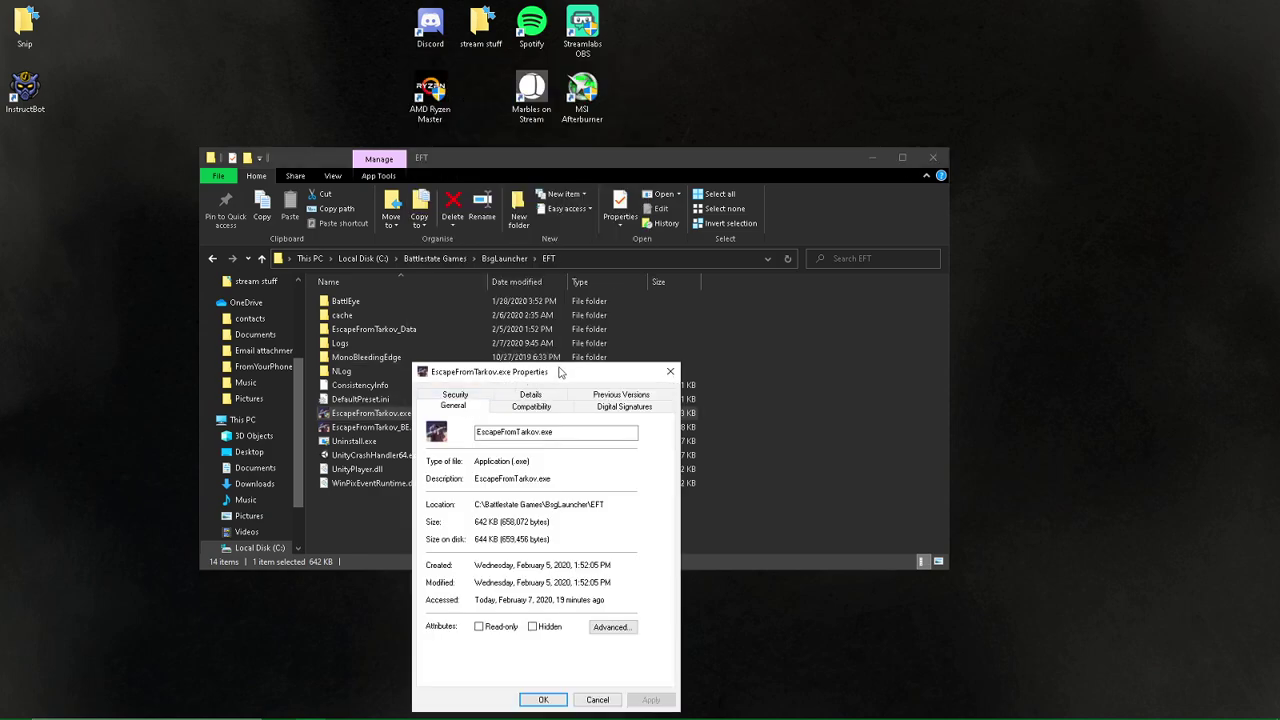
left_click_drag(562, 372, 497, 104)
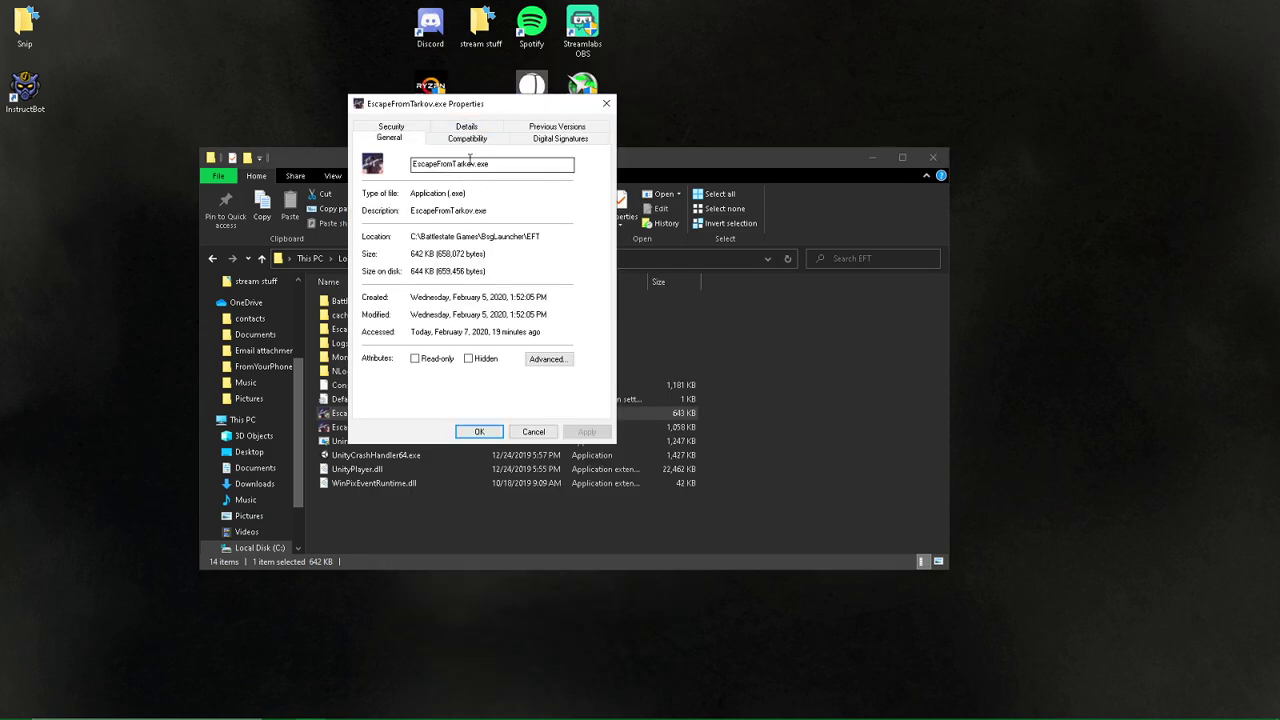
left_click(482, 142)
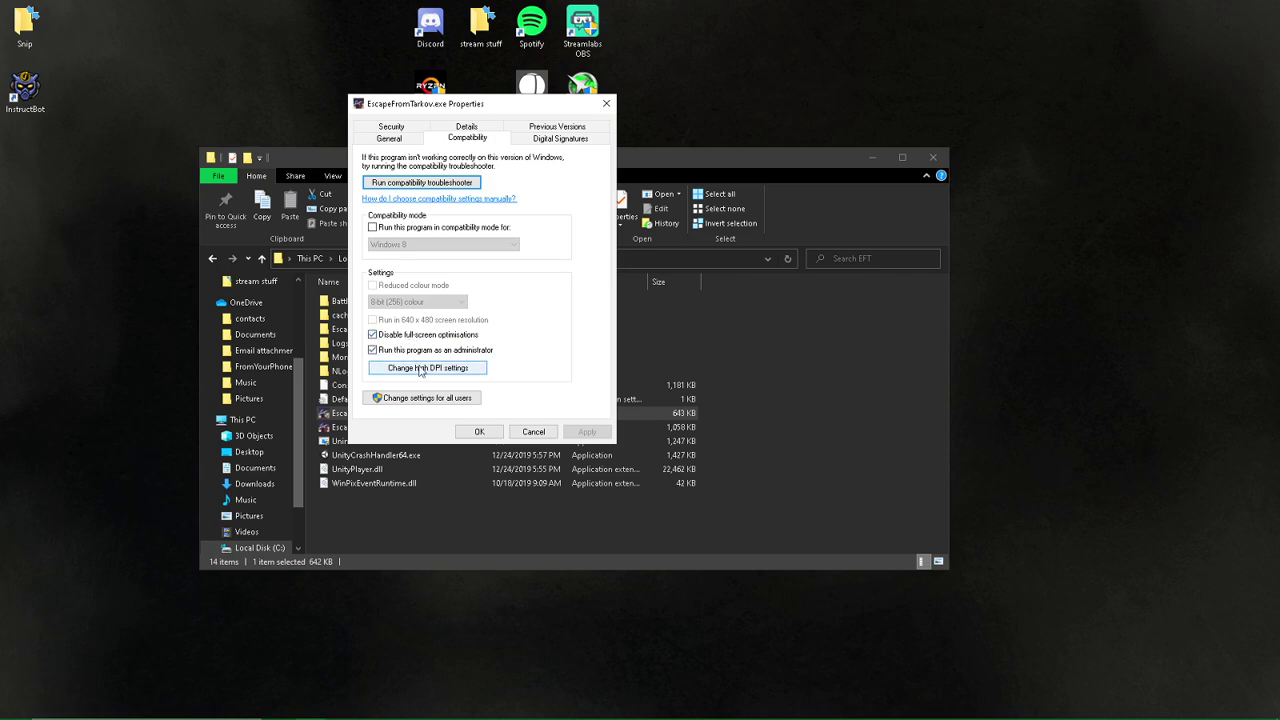
left_click(427, 368)
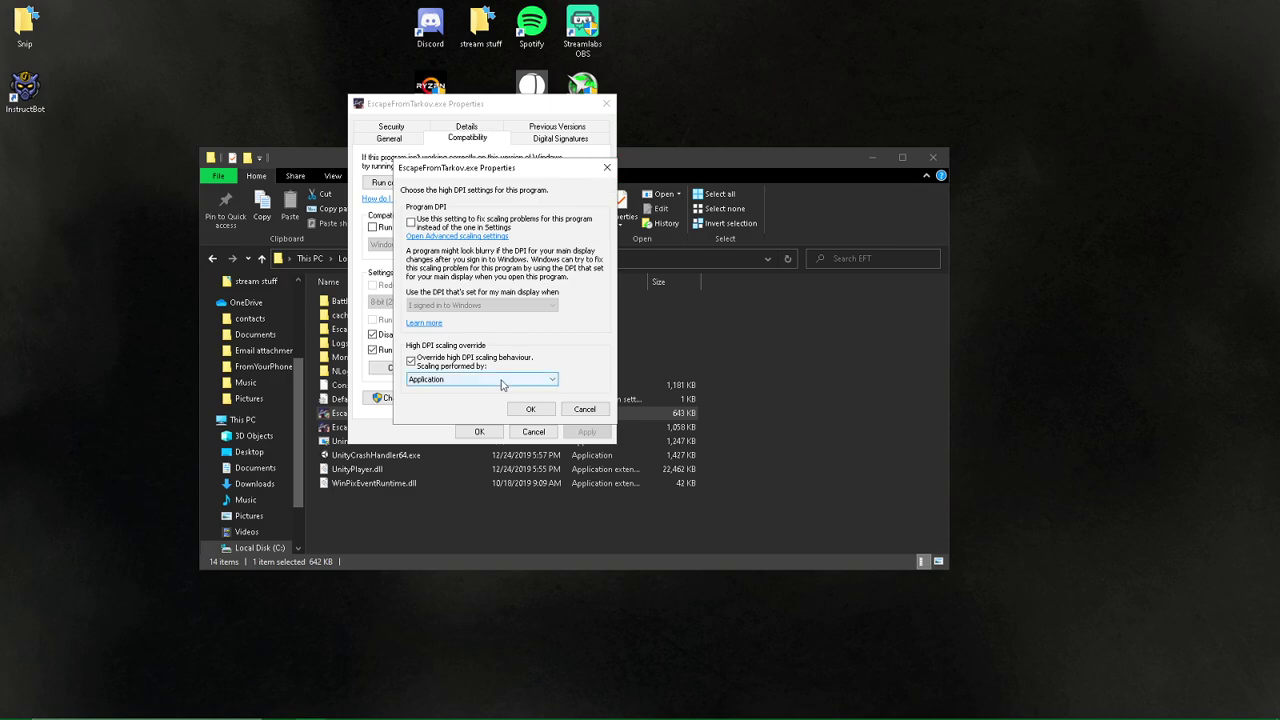
left_click(534, 409)
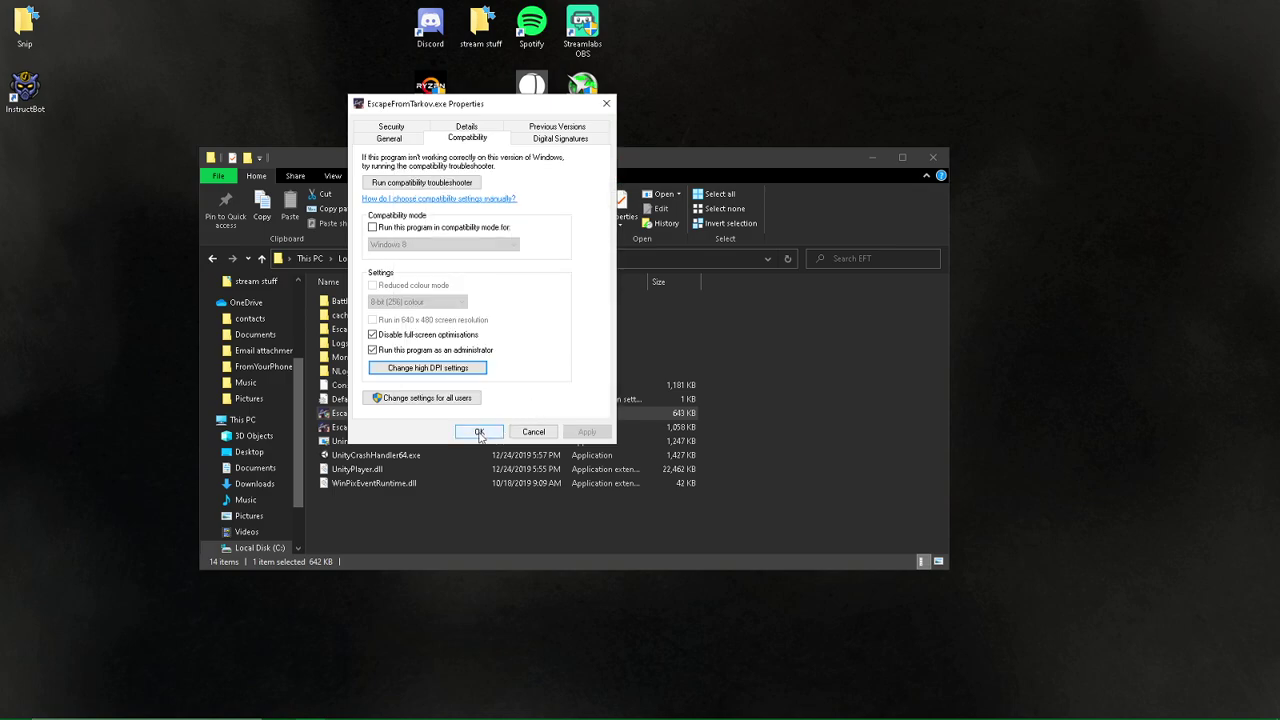
left_click(479, 432)
left_click(933, 160)
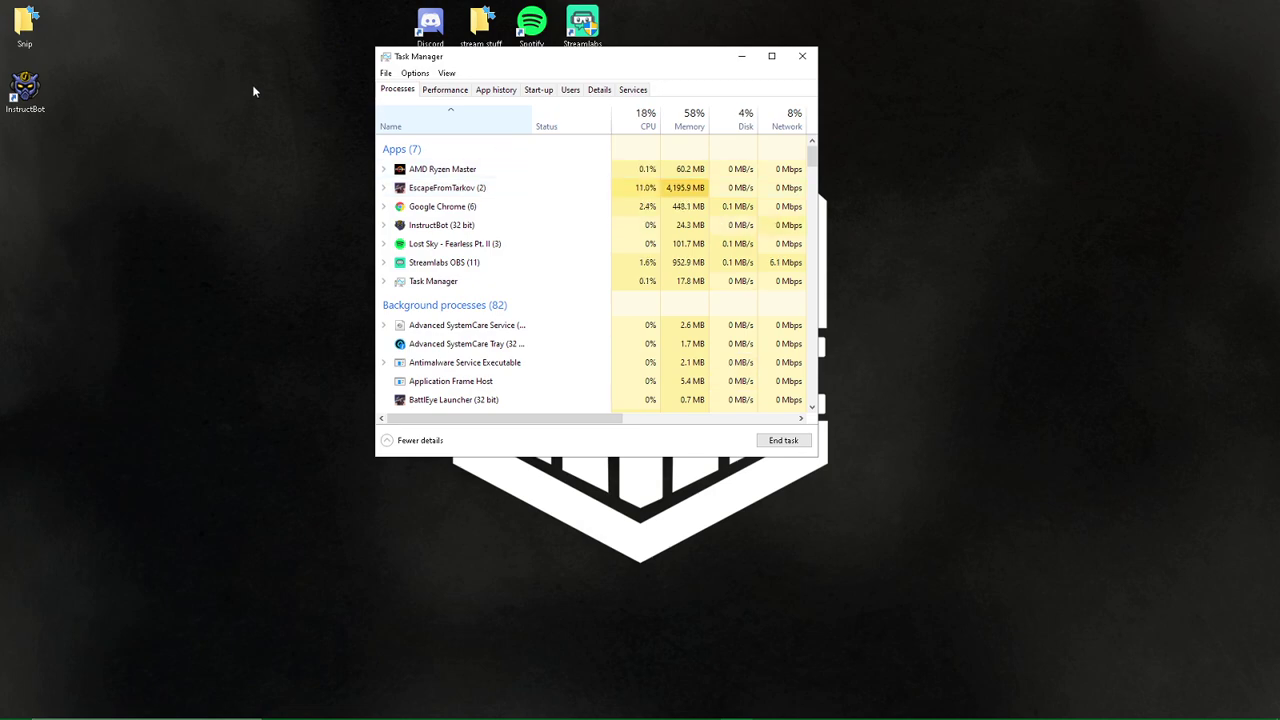
Open Set affinity for the EscapeFromTarkov process in Task Manager's Details tab.
left_click(599, 89)
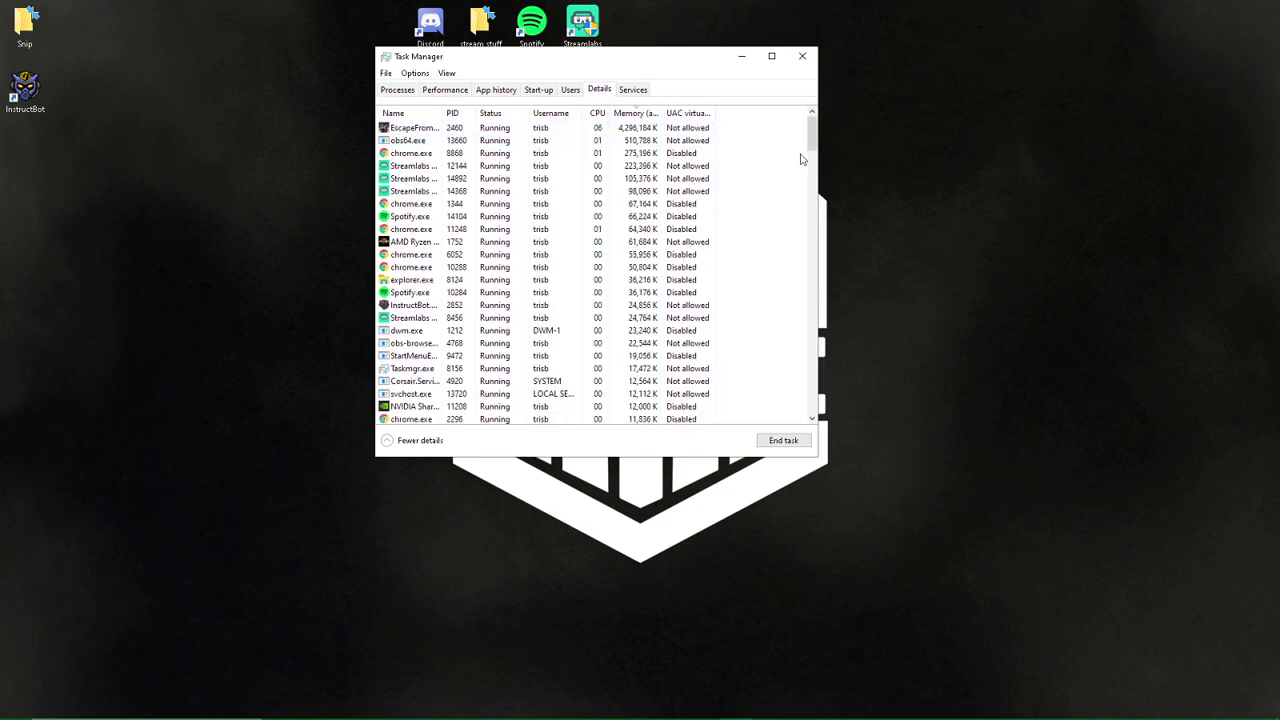
right_click(482, 130)
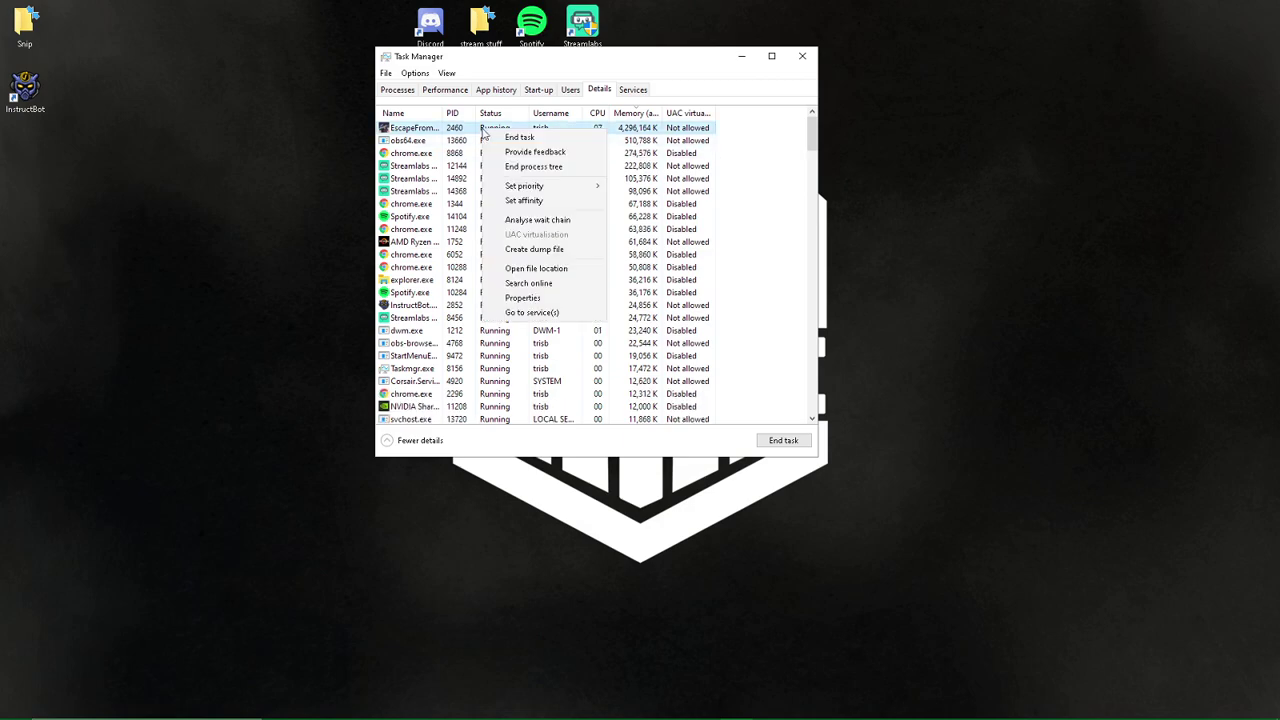
left_click(523, 200)
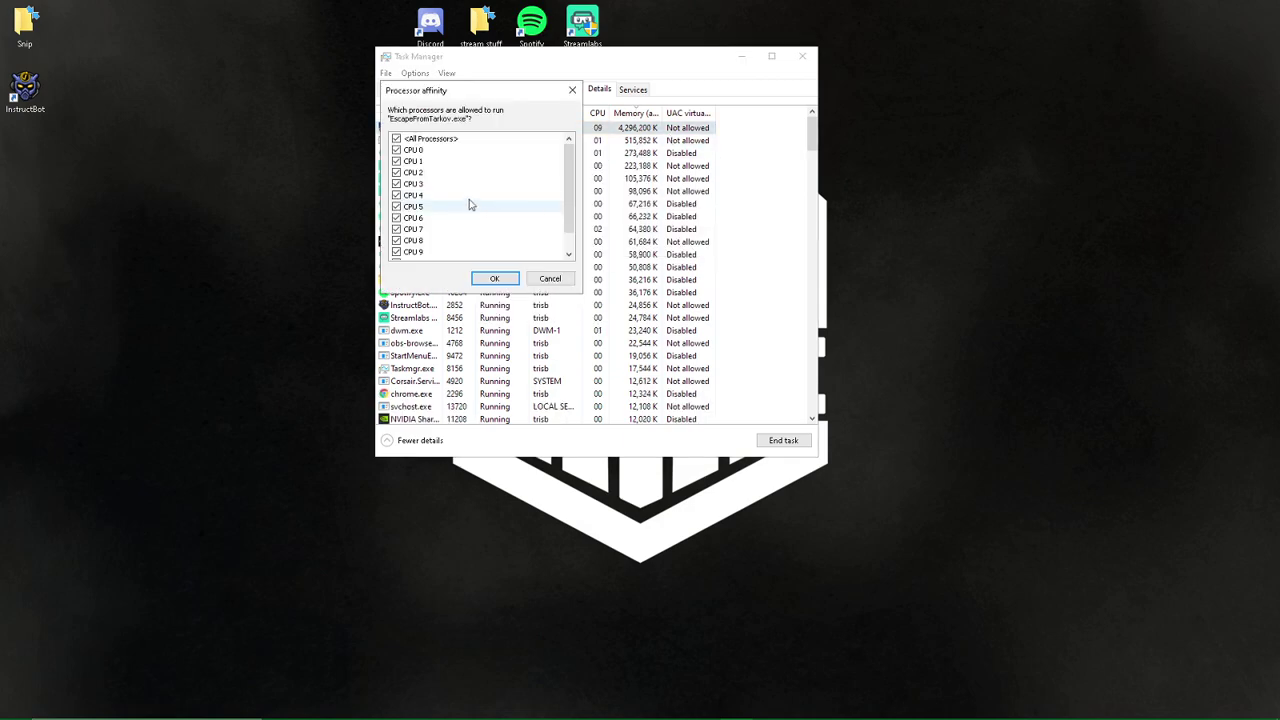
Exclude CPUs 0, 2, 4 and 6 from the game's affinity, then minimize Task Manager.
left_click(396, 172)
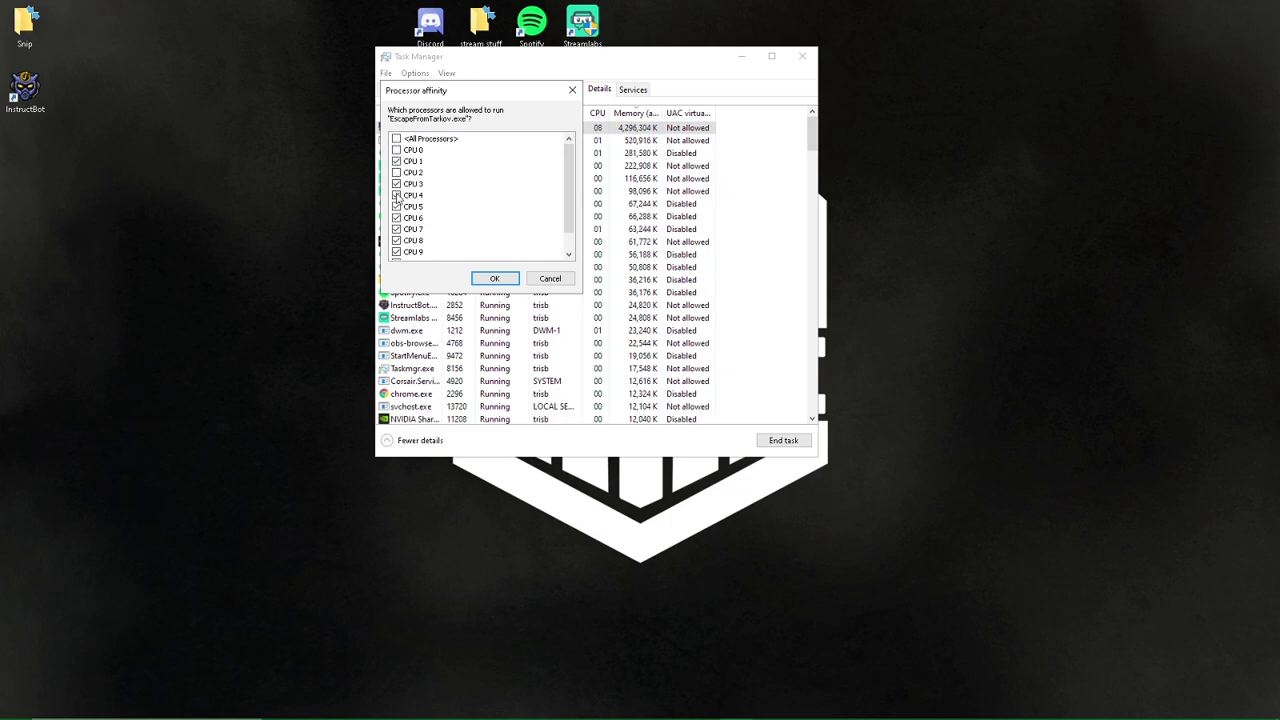
left_click(396, 194)
left_click(396, 217)
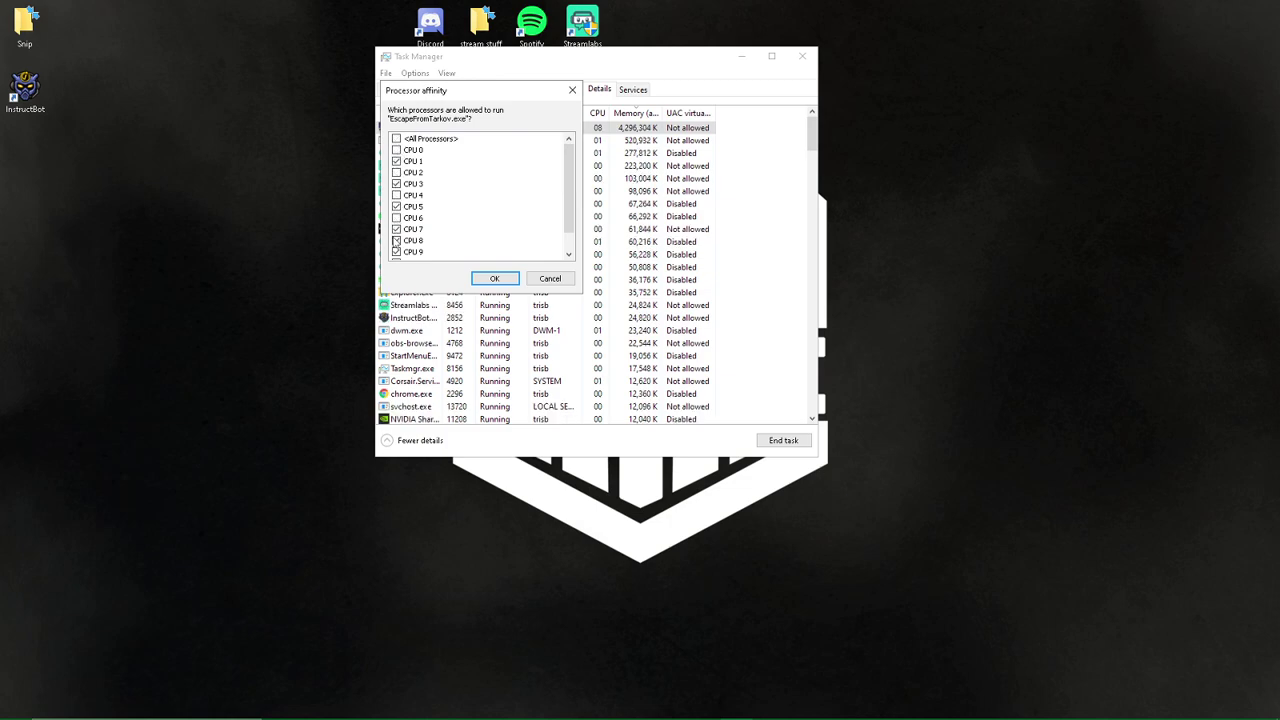
scroll(543, 243, "down", 1)
left_click(396, 241)
scroll(453, 231, "up", 1)
left_click(551, 280)
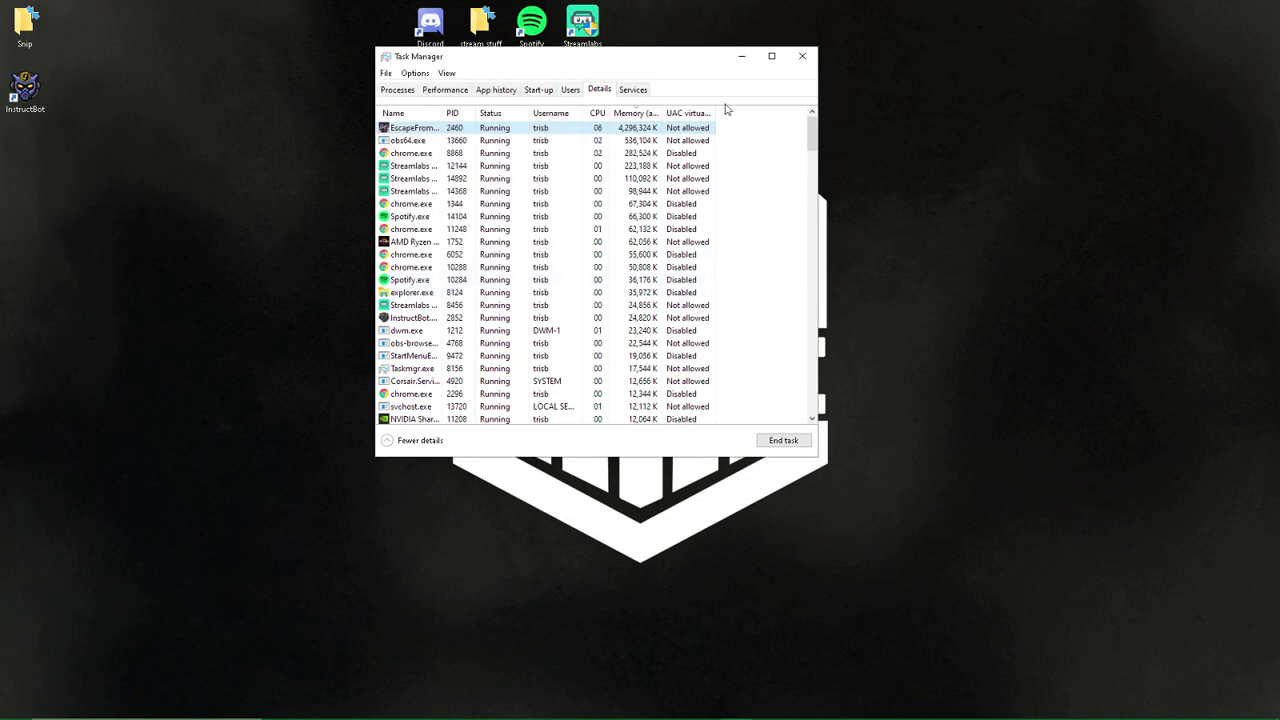
left_click(752, 57)
mouse_move(610, 716)
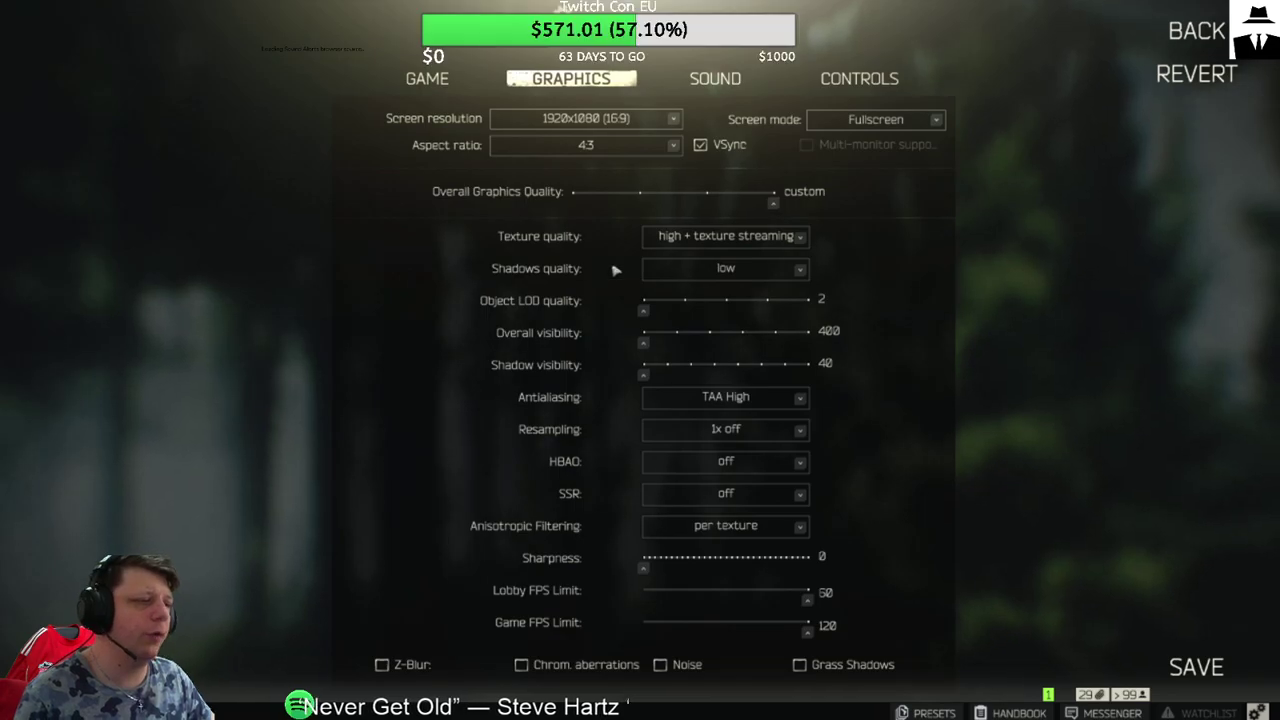
Reopen Settings, review the Game tab, then check graphics: low shadows, TAA High, 120 FPS limit.
key("Escape")
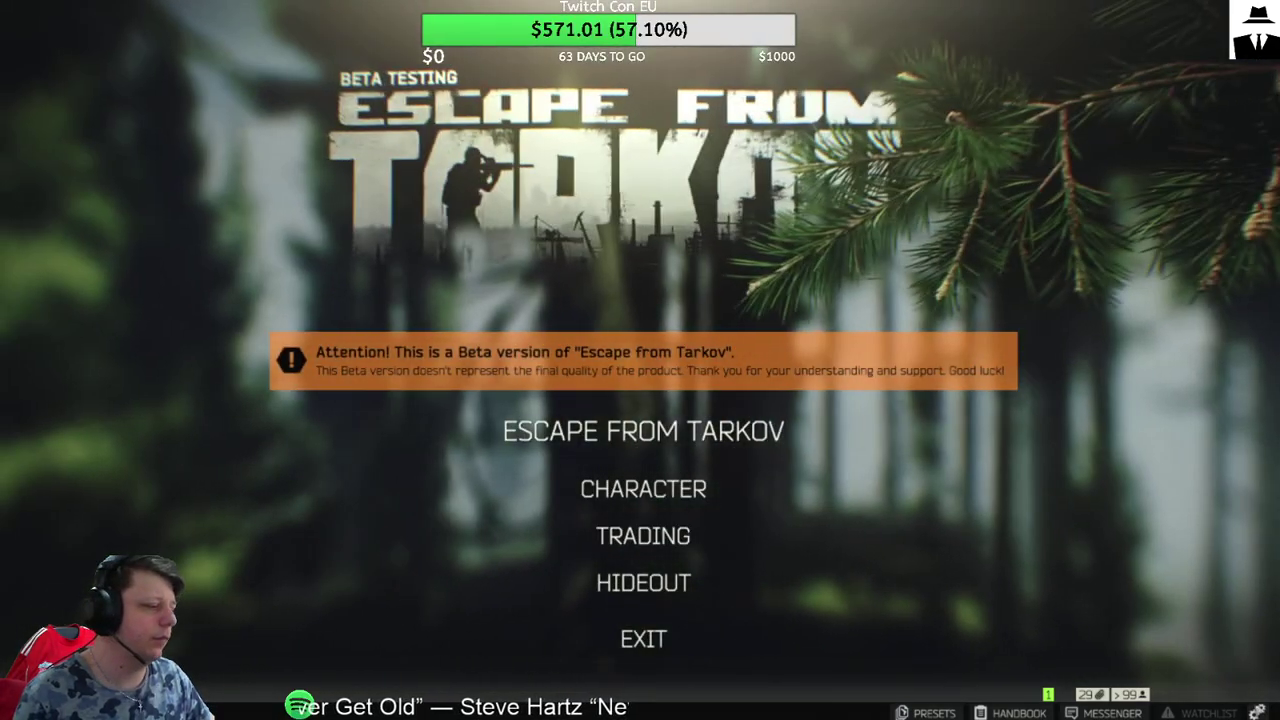
key("Escape")
left_click(570, 78)
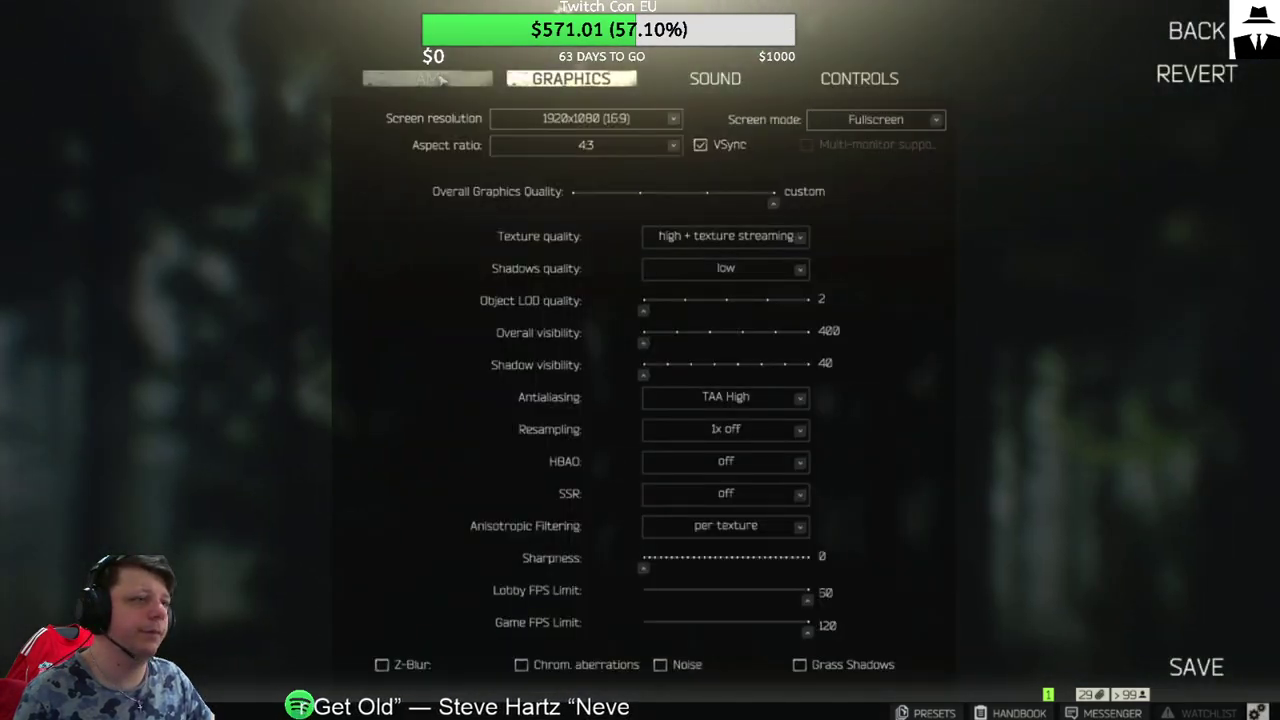
left_click(427, 78)
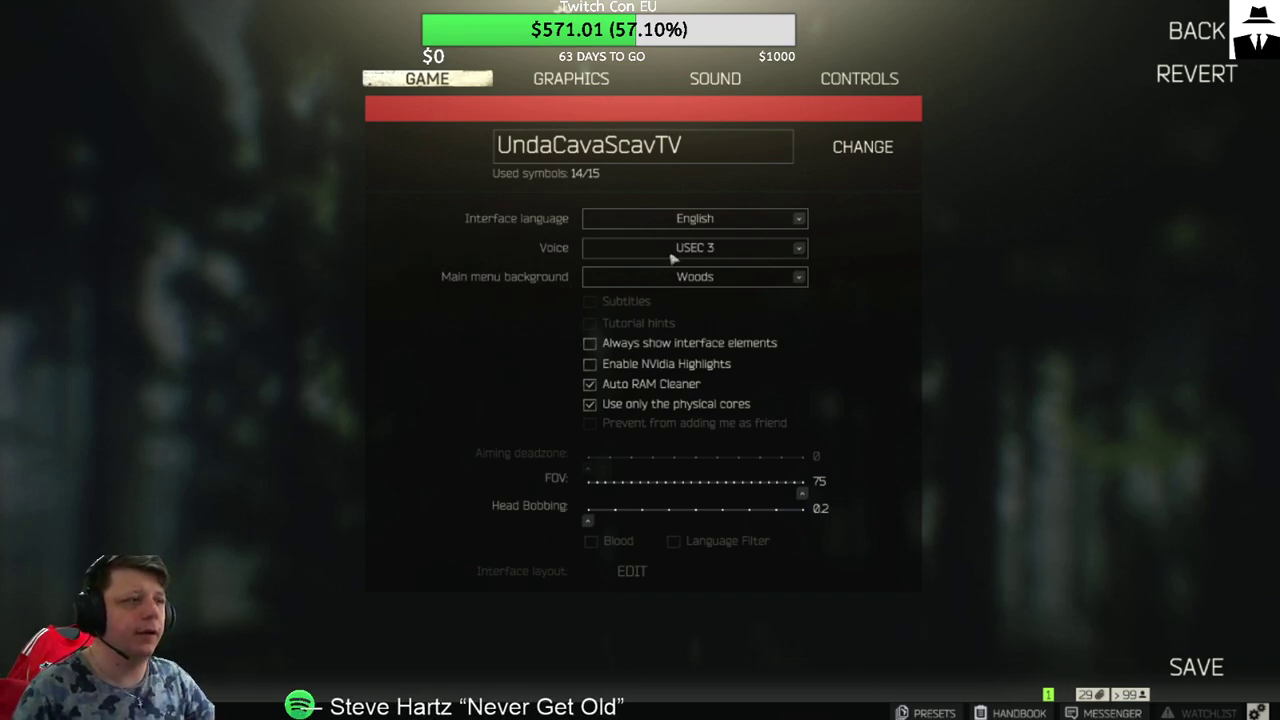
left_click(598, 80)
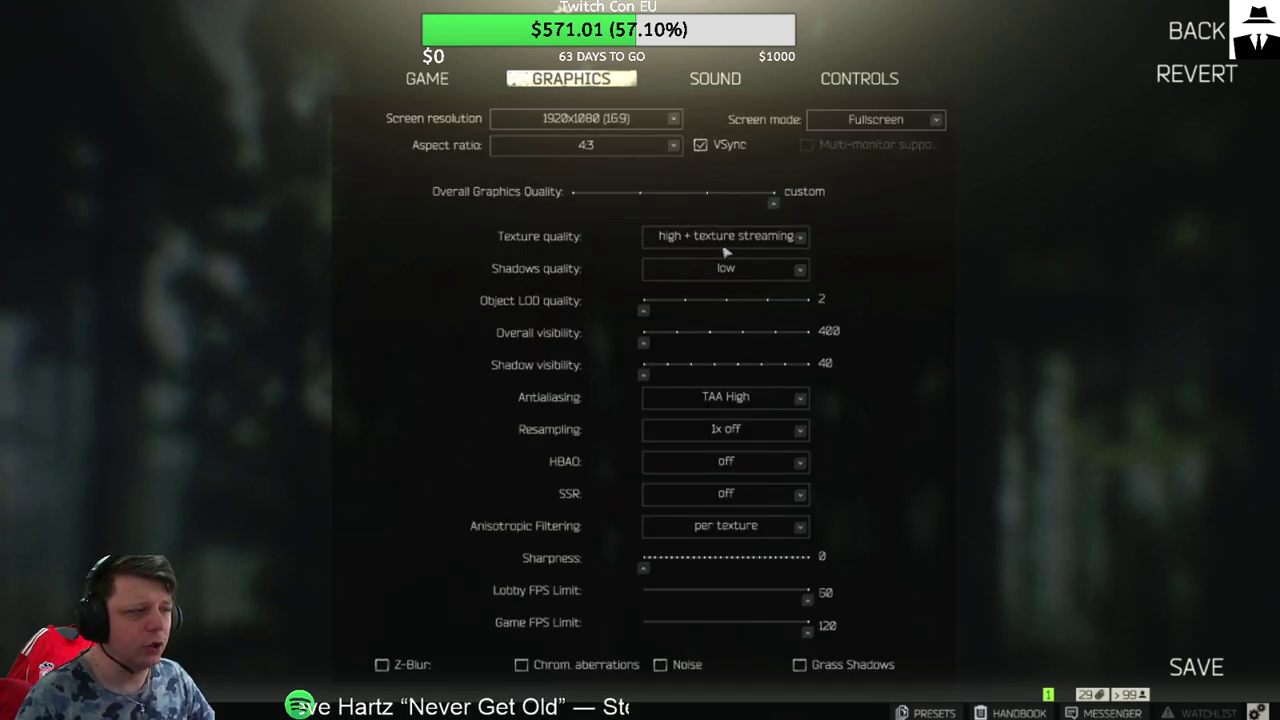
left_click(724, 239)
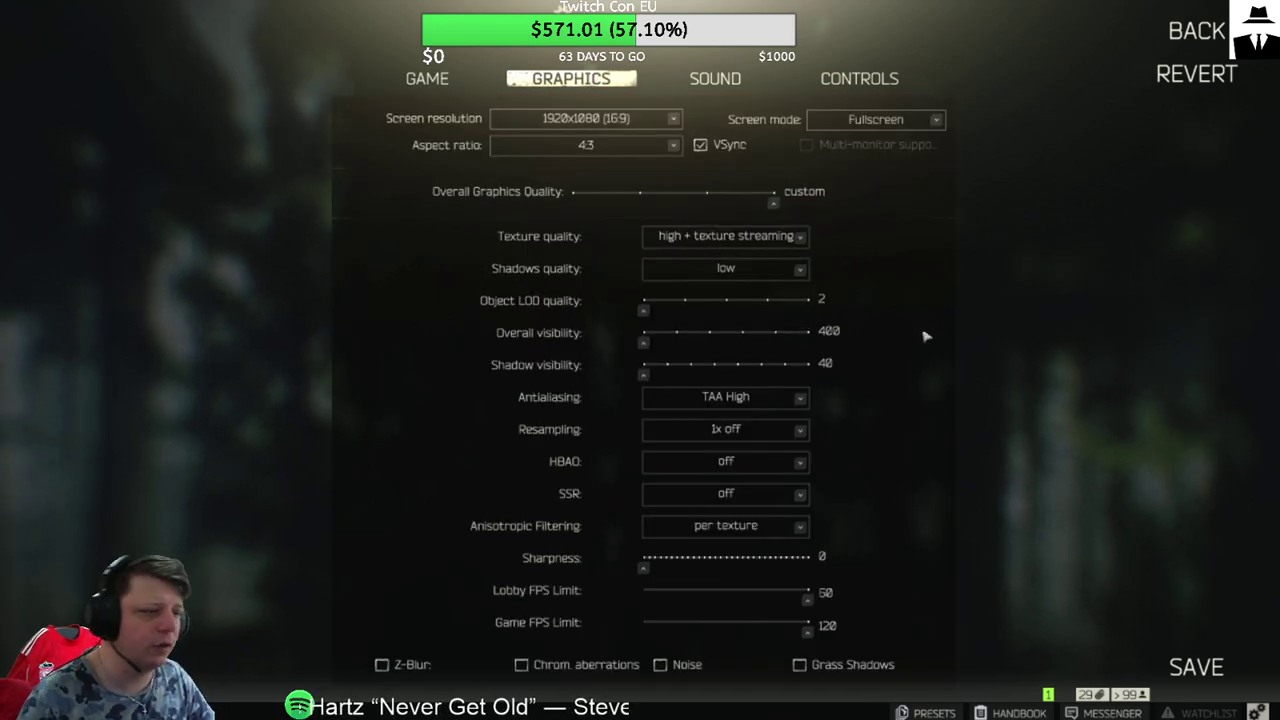